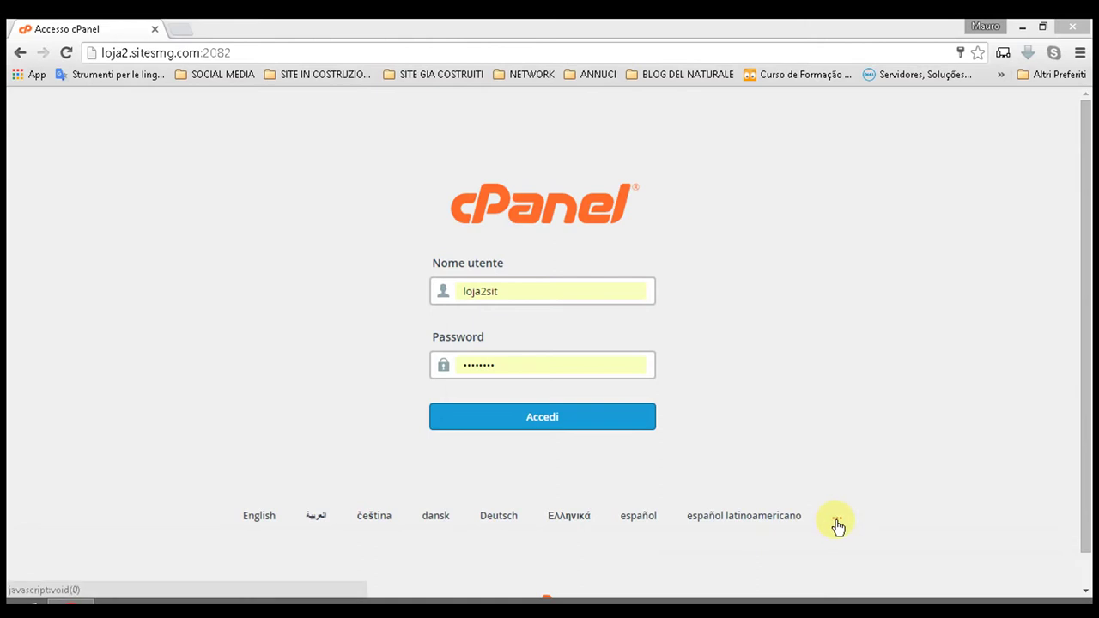
Step: Choose português from the full list of cPanel login languages
{"action": "left_click", "coordinate": [837, 524]}
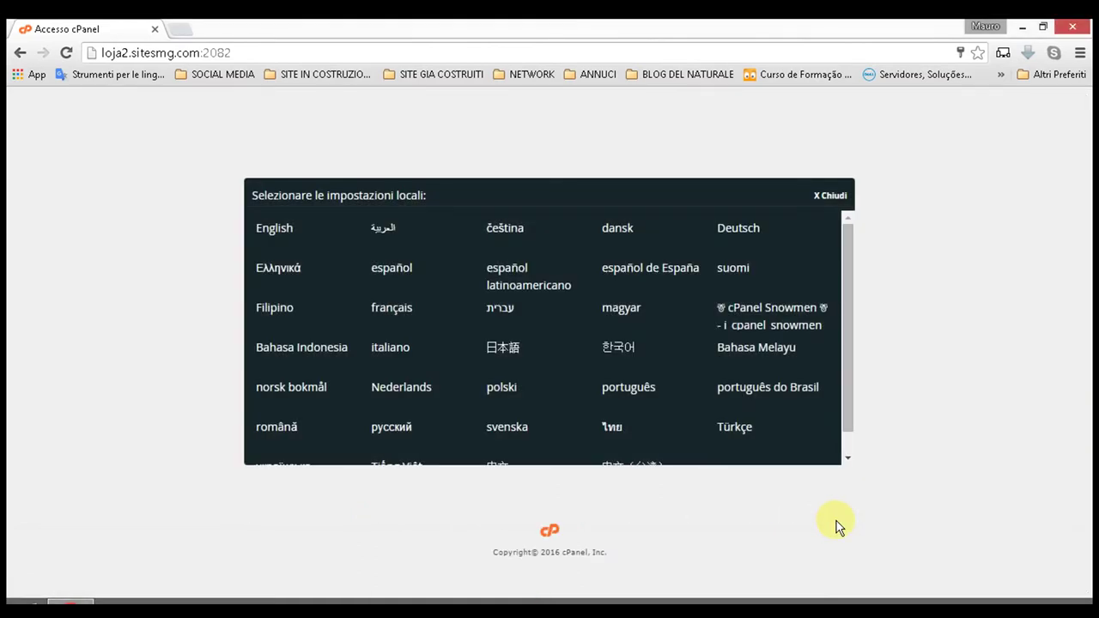
{"action": "left_click", "coordinate": [634, 383]}
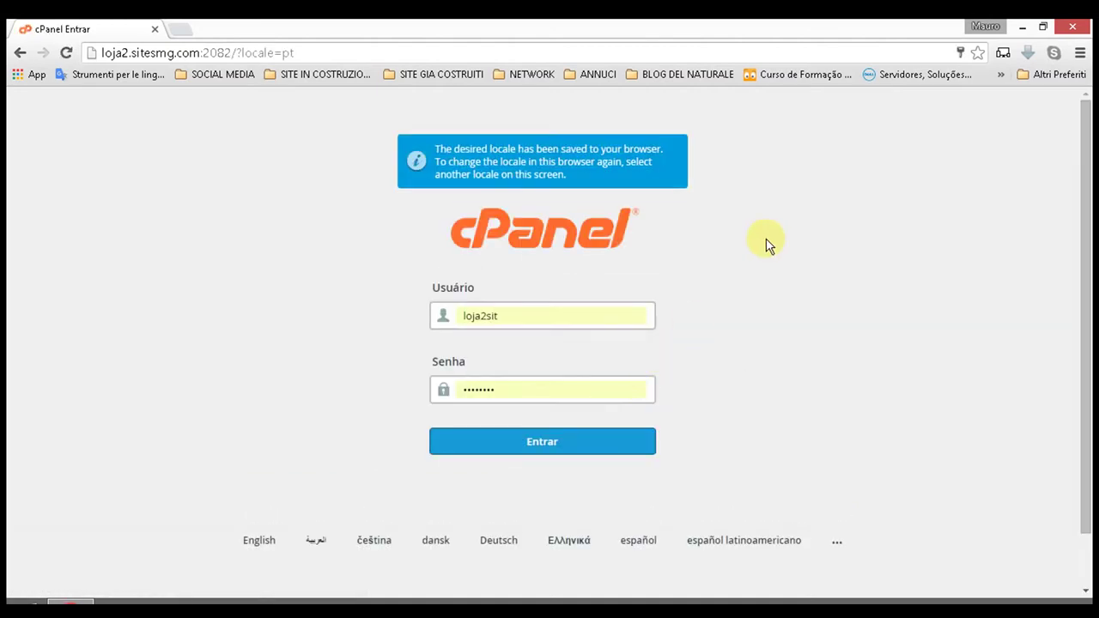
Step: Log in to cPanel and glance at the account options menu
{"action": "left_click", "coordinate": [542, 442]}
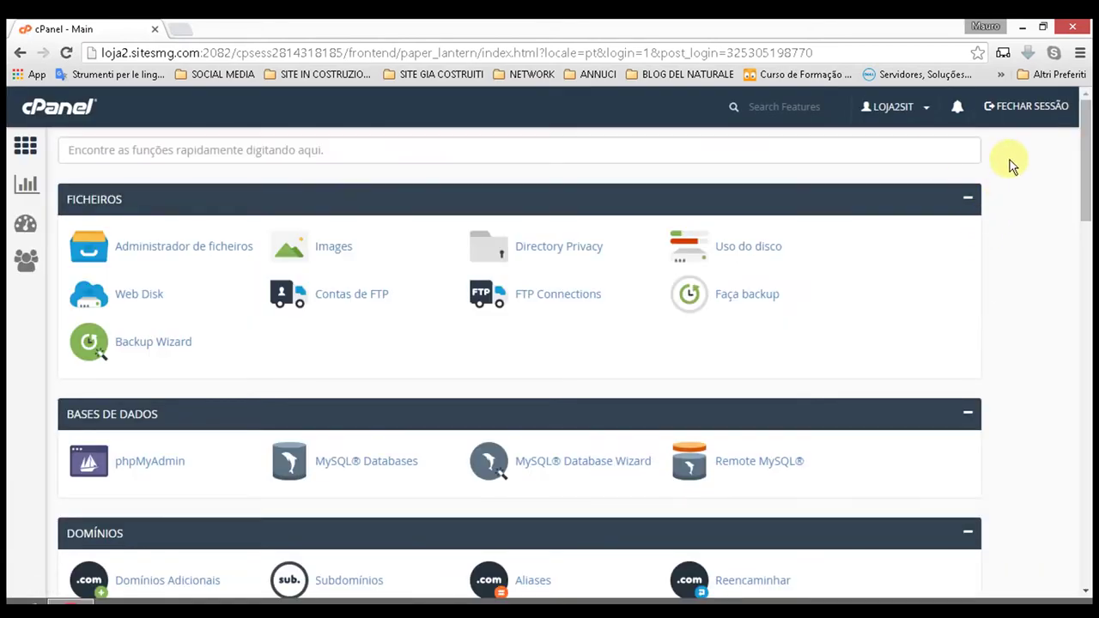
{"action": "left_click", "coordinate": [930, 110]}
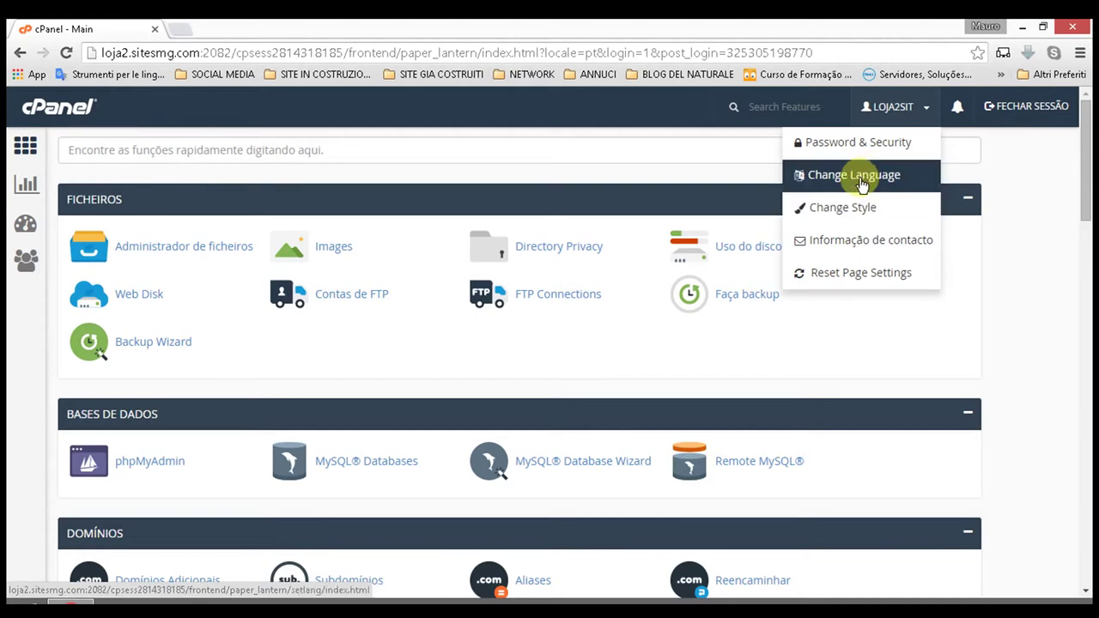
{"action": "left_click", "coordinate": [1060, 177]}
Step: Find Softaculous Apps Installer, slide the Scripts carousel and open OpenCart 1.5
{"action": "scroll", "coordinate": [1006, 224], "scroll_direction": "down", "scroll_amount": 2}
{"action": "scroll", "coordinate": [1007, 224], "scroll_direction": "down", "scroll_amount": 5}
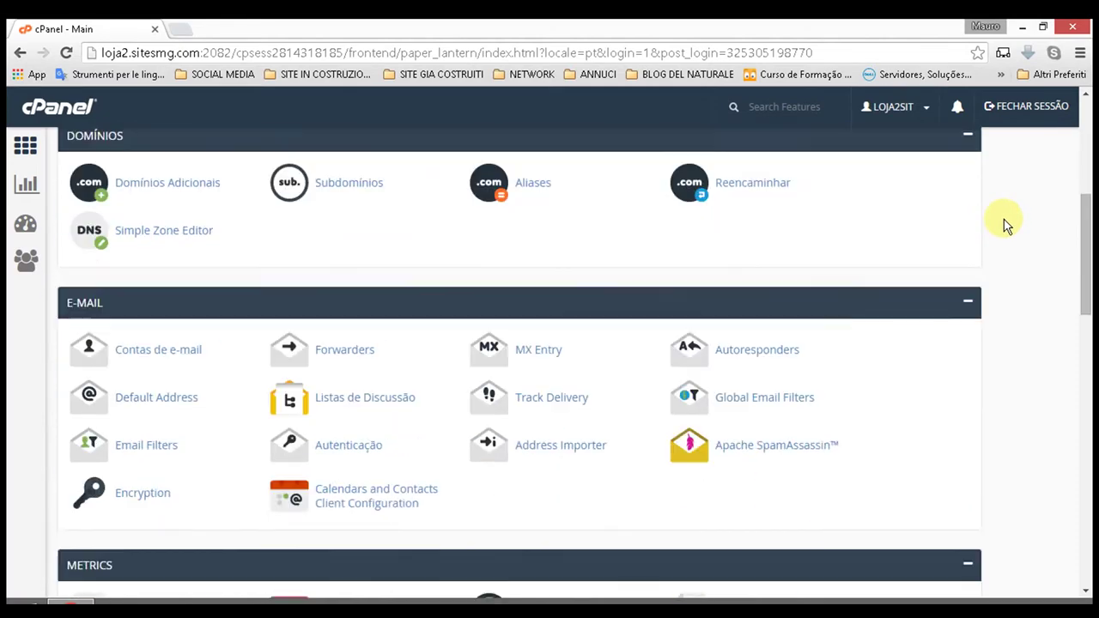
{"action": "scroll", "coordinate": [1000, 226], "scroll_direction": "down", "scroll_amount": 8}
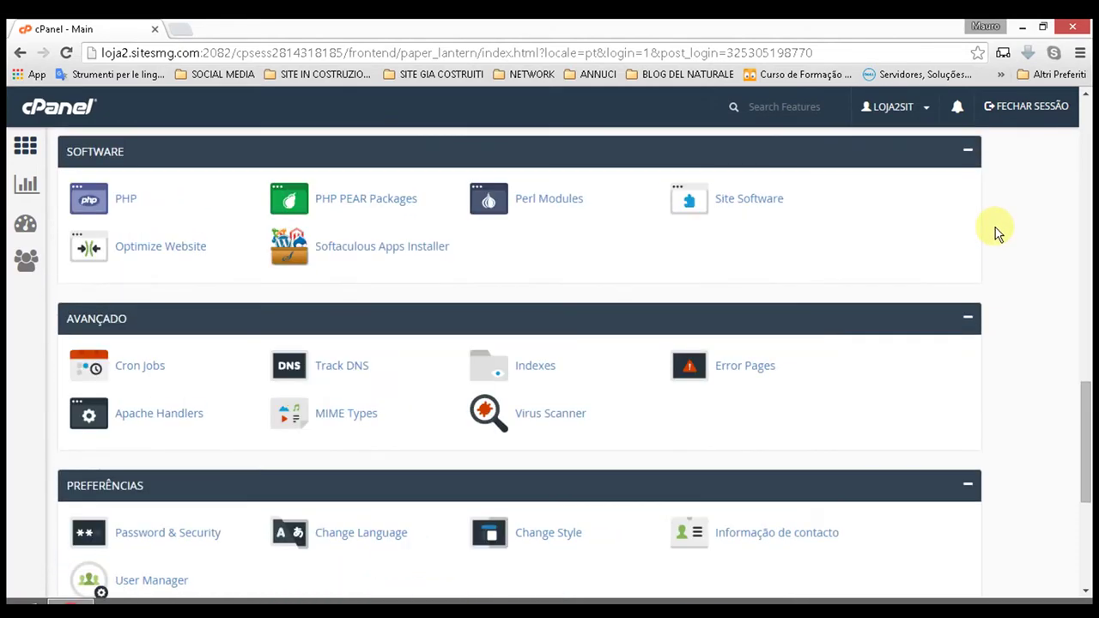
{"action": "scroll", "coordinate": [996, 234], "scroll_direction": "down", "scroll_amount": 2}
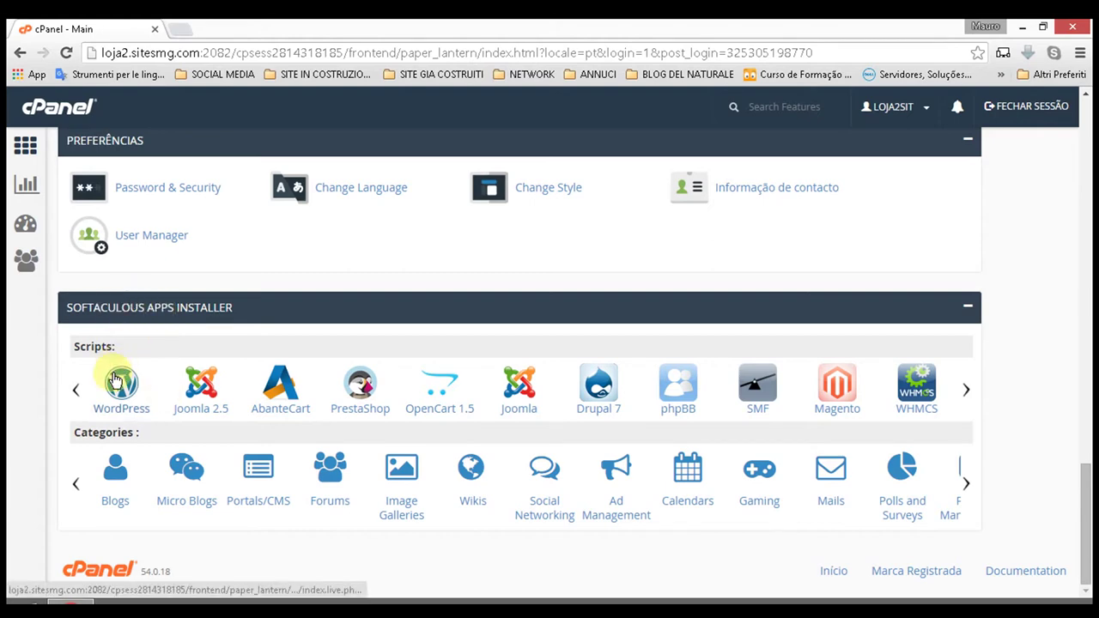
{"action": "mouse_move", "coordinate": [964, 388]}
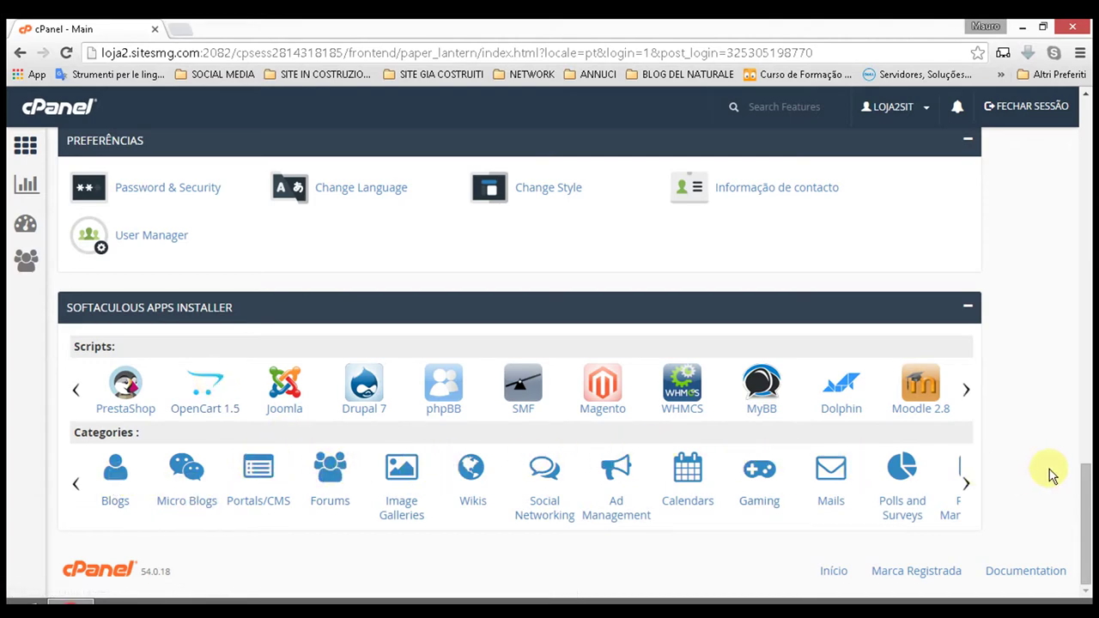
{"action": "left_click", "coordinate": [966, 481]}
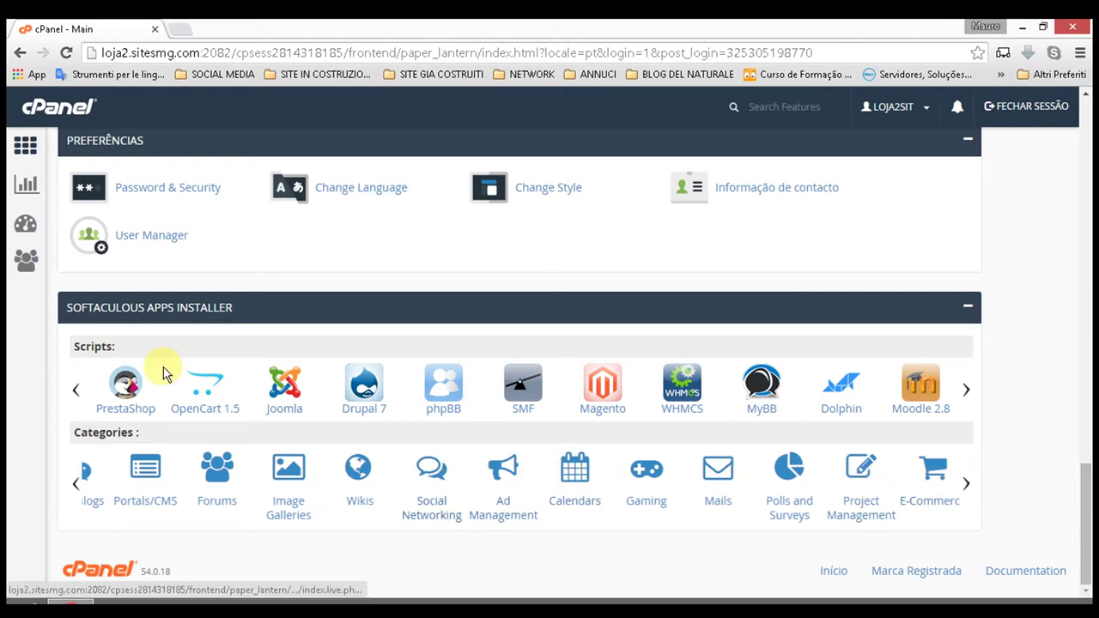
{"action": "left_click", "coordinate": [213, 380]}
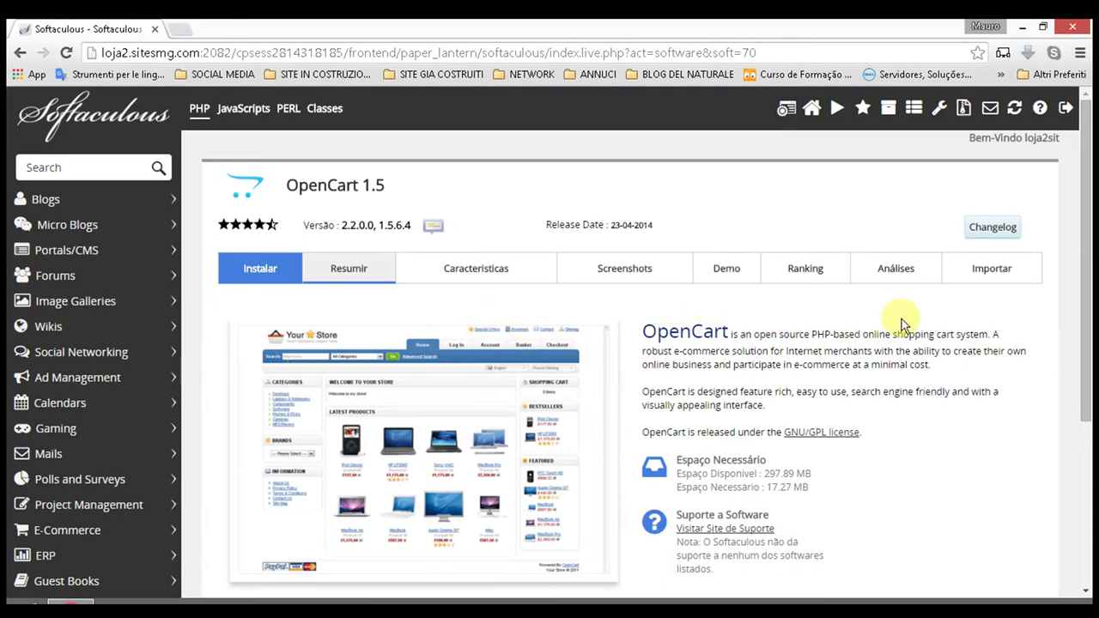
Step: Review the OpenCart overview listing versions 2.2.0.0, 1.5.6.4 and 17.27 MB required space
{"action": "scroll", "coordinate": [749, 282], "scroll_direction": "down", "scroll_amount": 3}
{"action": "scroll", "coordinate": [749, 282], "scroll_direction": "up", "scroll_amount": 3}
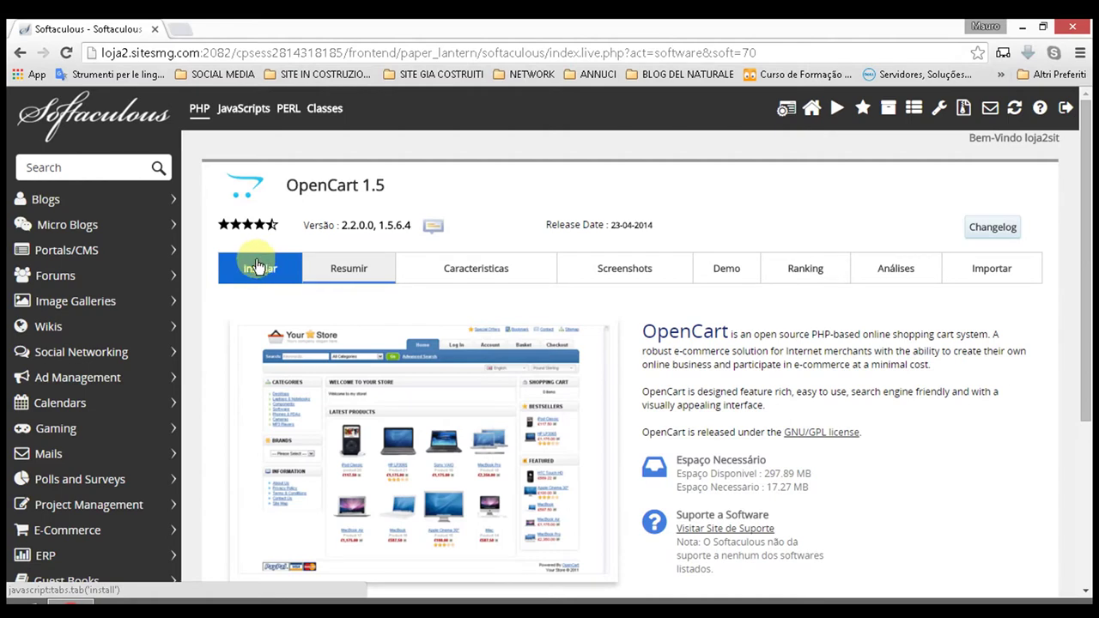
{"action": "left_click", "coordinate": [257, 267]}
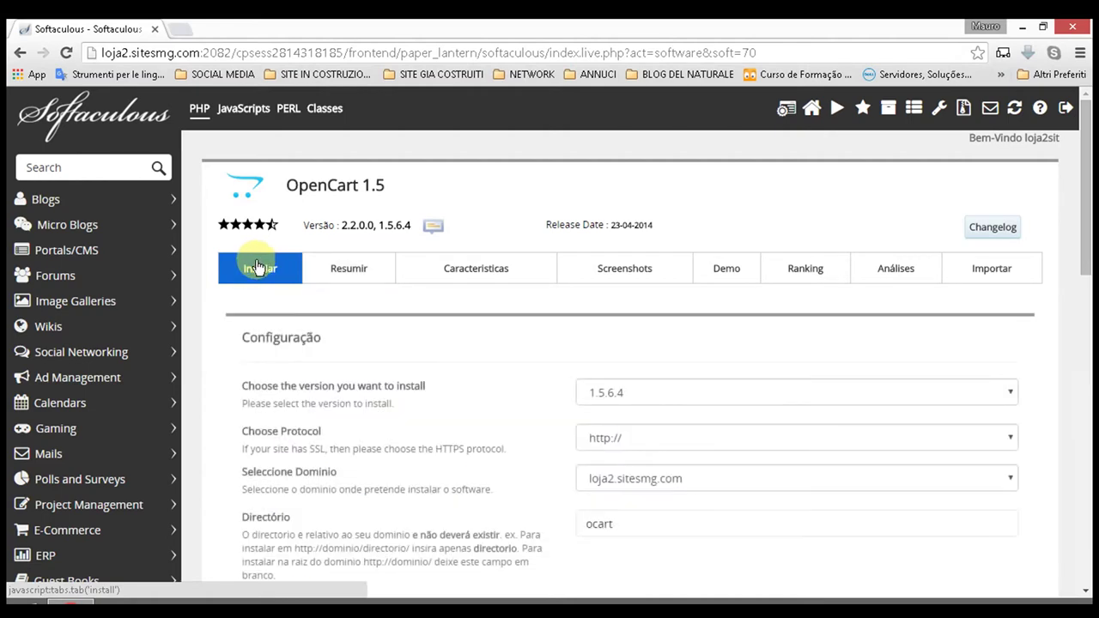
{"action": "scroll", "coordinate": [773, 429], "scroll_direction": "down", "scroll_amount": 2}
{"action": "scroll", "coordinate": [775, 423], "scroll_direction": "down", "scroll_amount": 1}
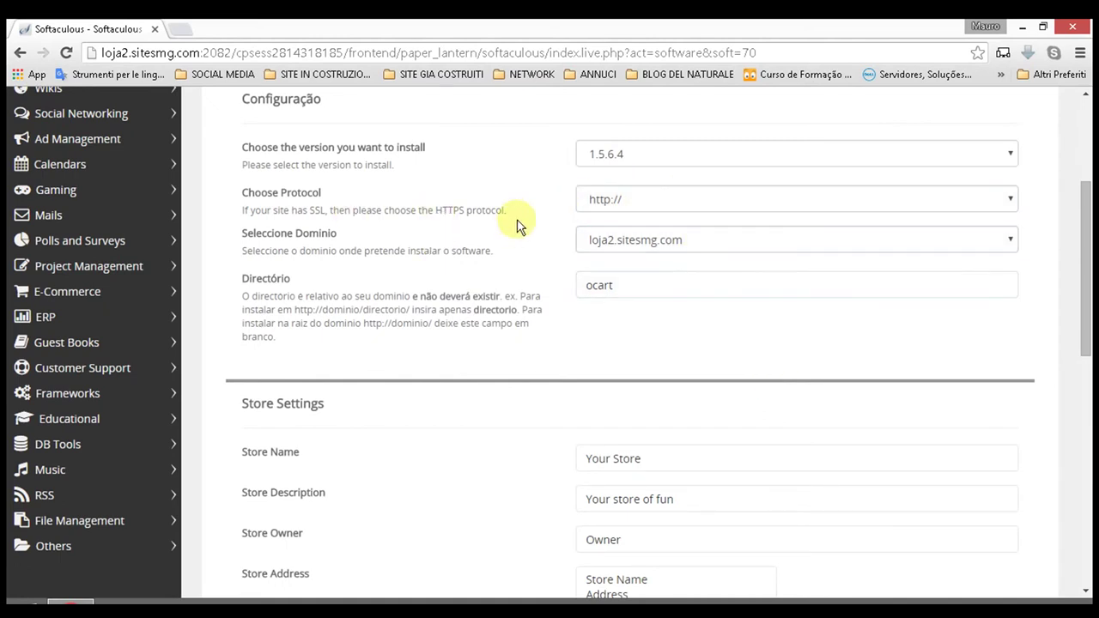
{"action": "scroll", "coordinate": [602, 231], "scroll_direction": "up", "scroll_amount": 1}
{"action": "left_click", "coordinate": [675, 234]}
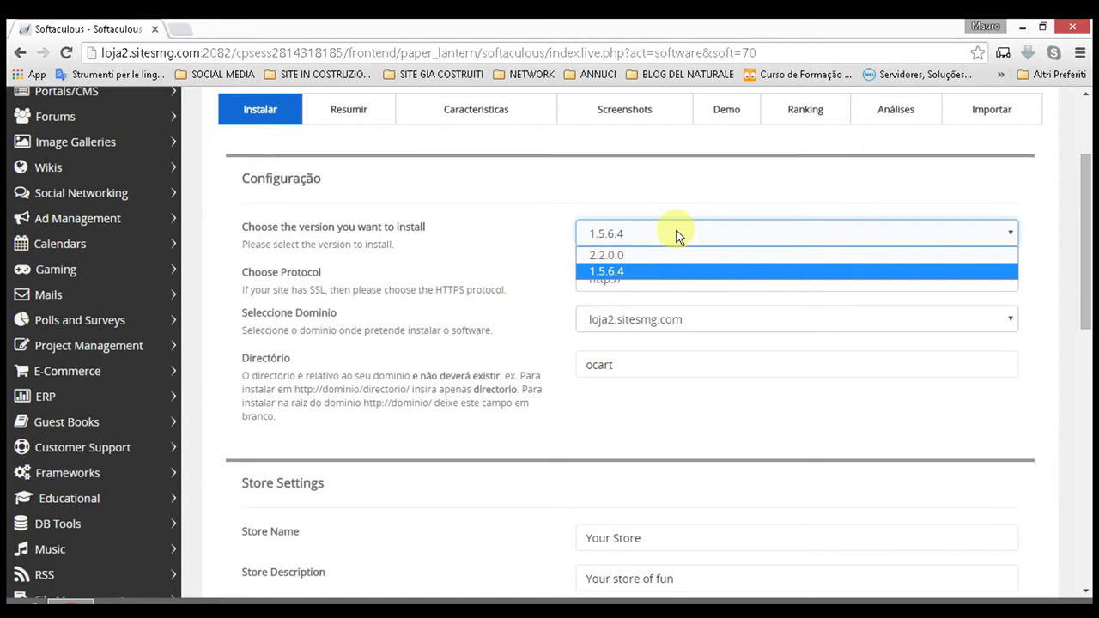
{"action": "left_click", "coordinate": [634, 256]}
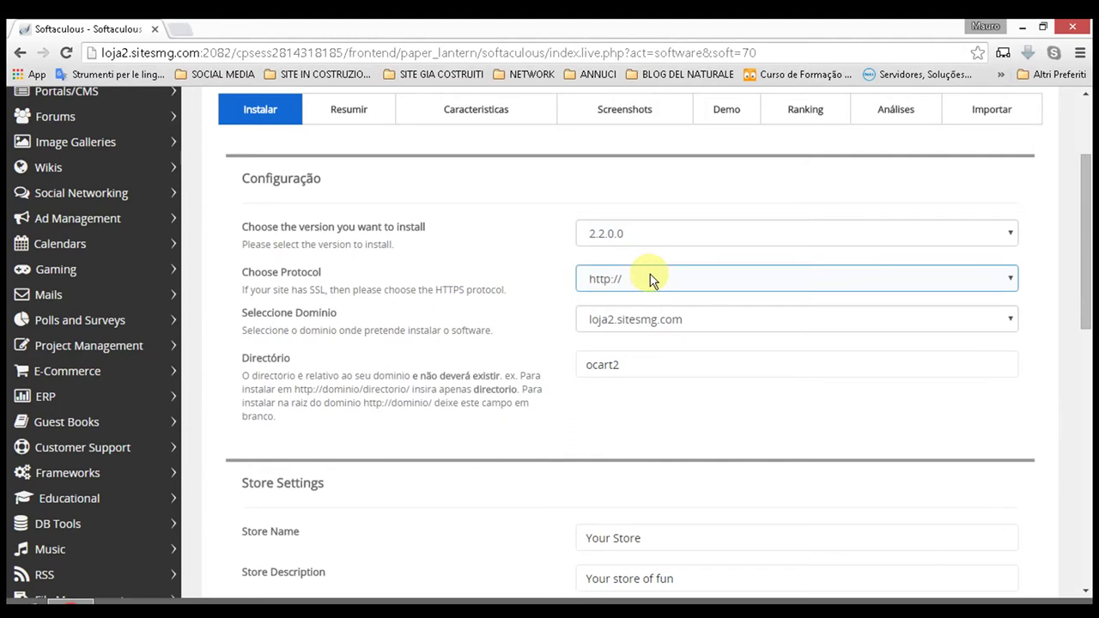
{"action": "left_click", "coordinate": [650, 280]}
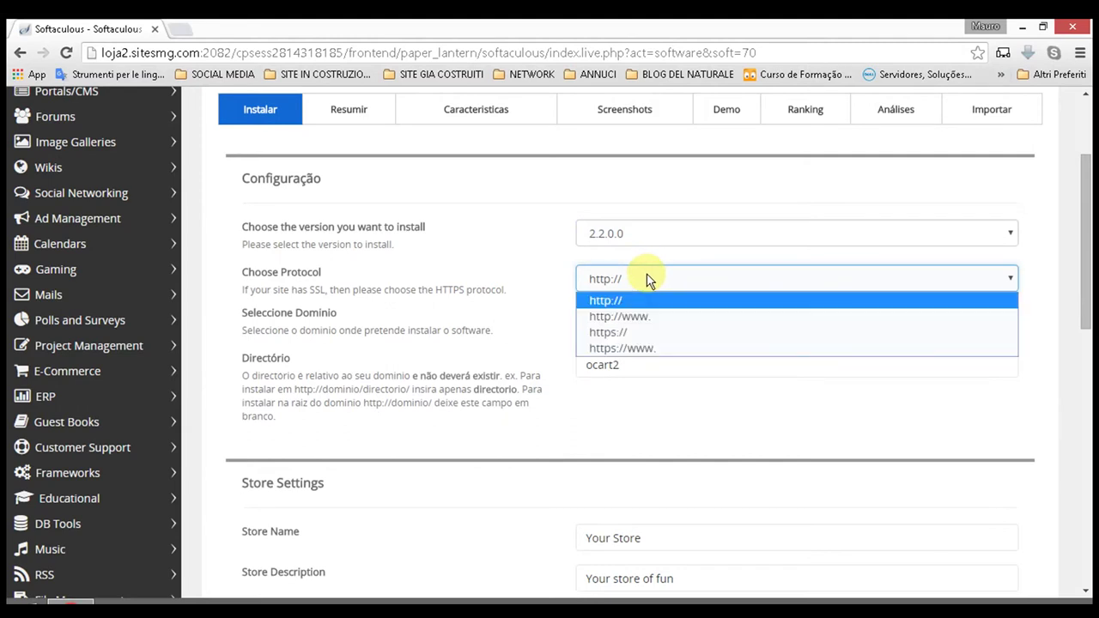
{"action": "left_click", "coordinate": [649, 281]}
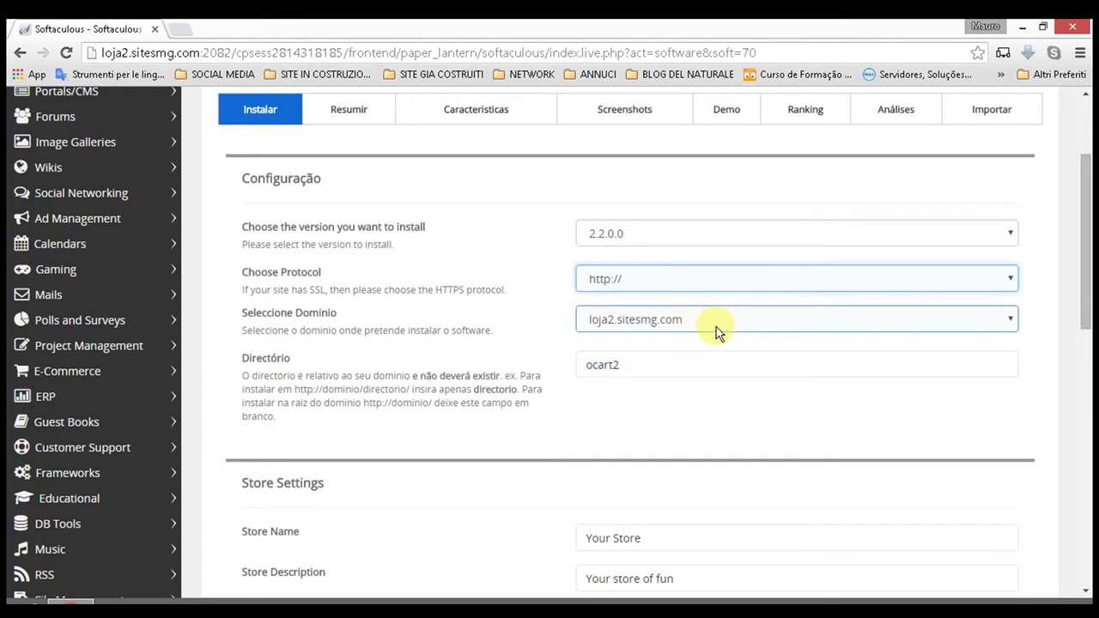
{"action": "left_click", "coordinate": [744, 325]}
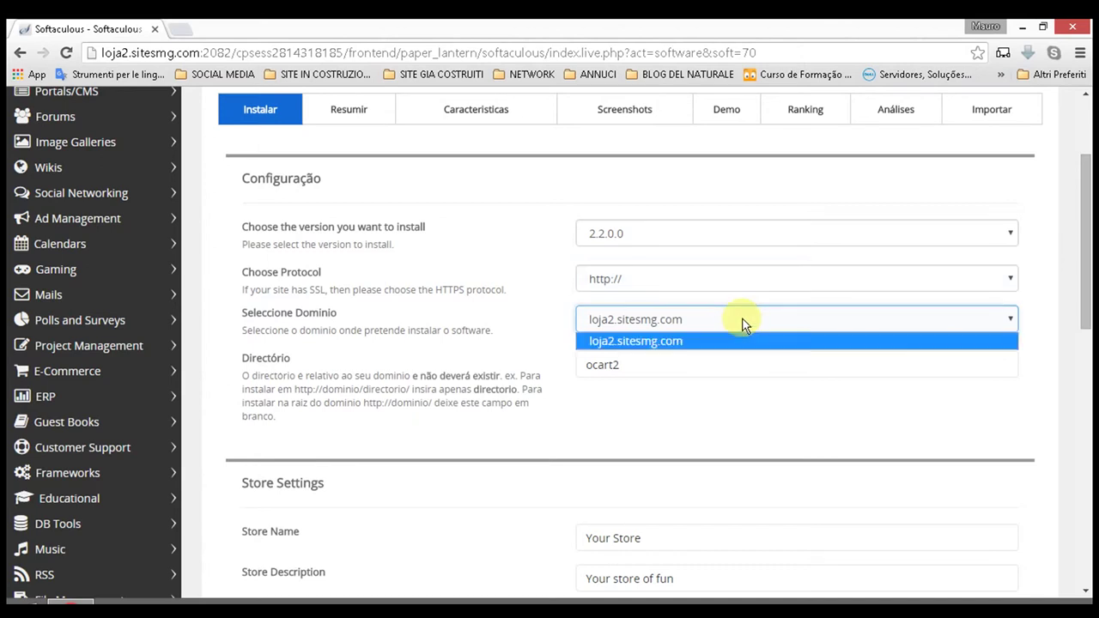
{"action": "left_click", "coordinate": [743, 324]}
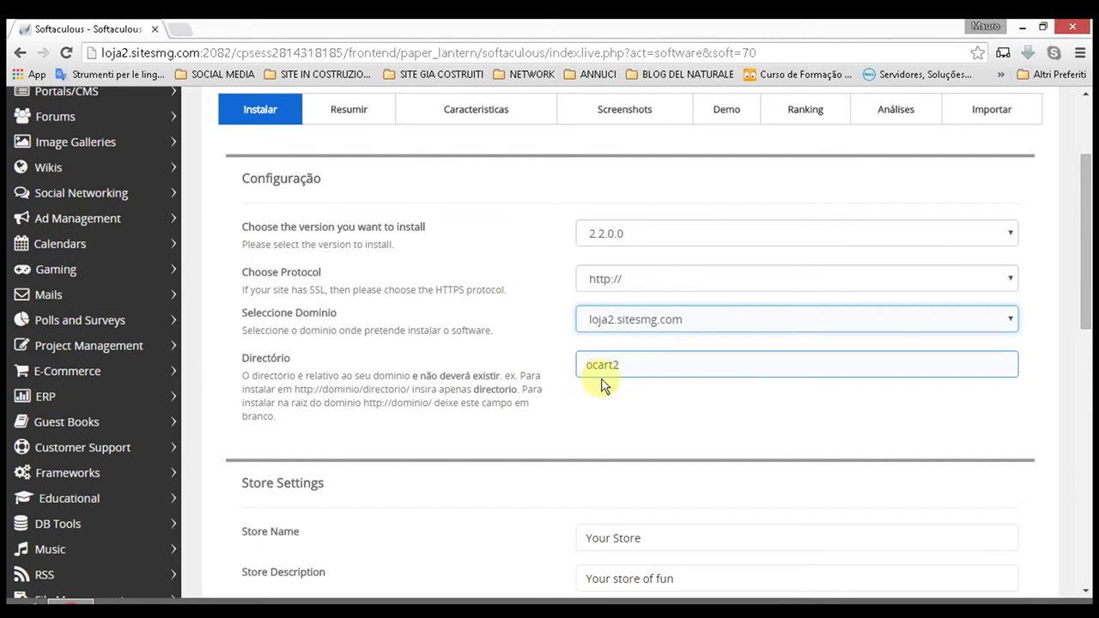
Step: Delete 'ocart2' from the Directory field so OpenCart installs at the domain root
{"action": "left_click", "coordinate": [634, 365]}
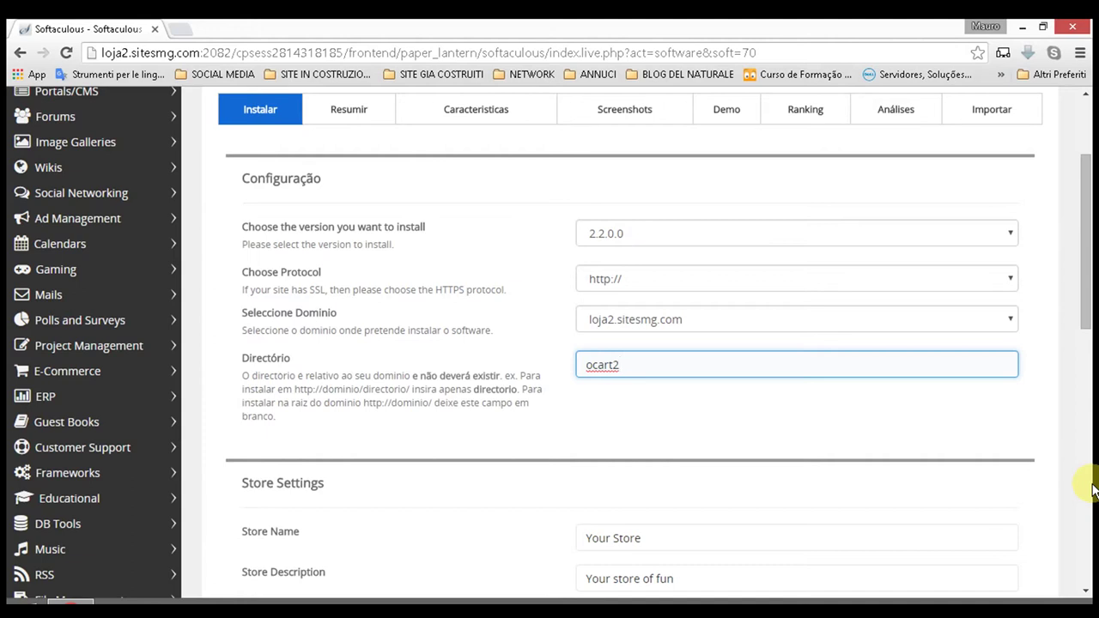
{"action": "key", "text": "BackSpace"}
{"action": "key", "text": "BackSpace"}
{"action": "key", "text": "BackSpace"}
{"action": "key", "text": "BackSpace"}
{"action": "key", "text": "BackSpace"}
{"action": "key", "text": "BackSpace"}
{"action": "scroll", "coordinate": [567, 404], "scroll_direction": "down", "scroll_amount": 2}
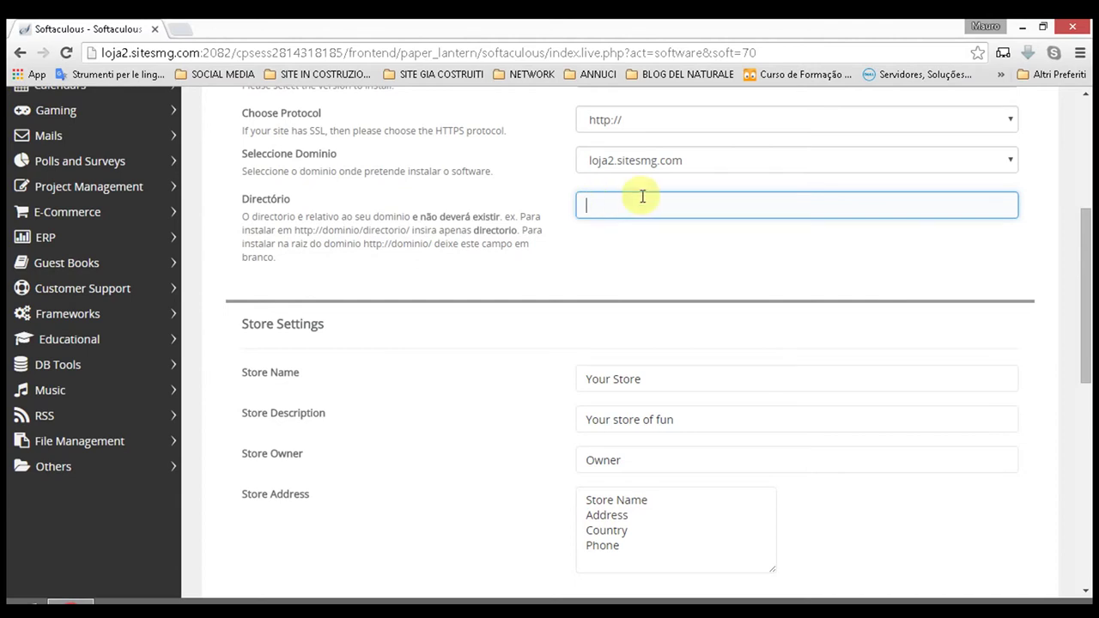
{"action": "scroll", "coordinate": [635, 200], "scroll_direction": "down", "scroll_amount": 1}
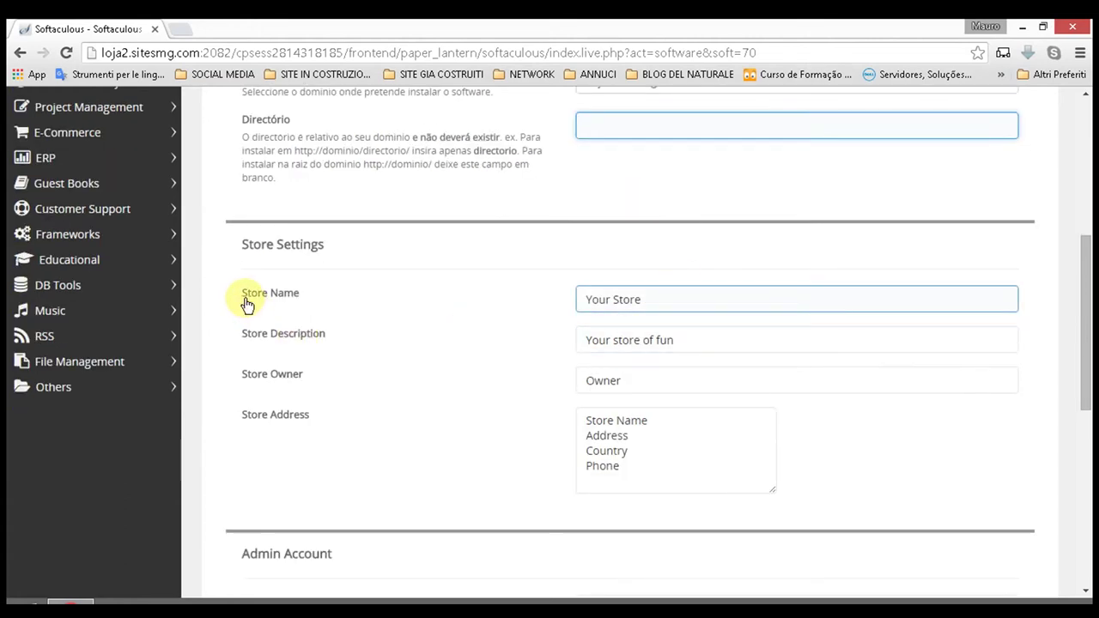
Step: Change Store Name from 'Your Store' to 'loja de malha', leaving Description, Owner and Address as is
{"action": "left_click", "coordinate": [668, 298]}
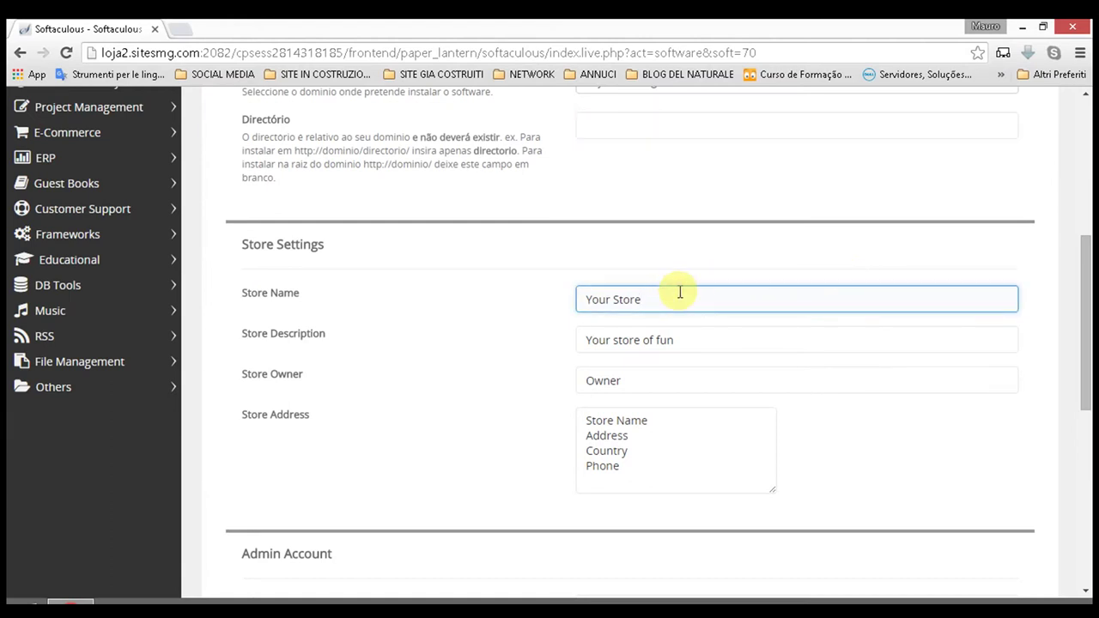
{"action": "key", "text": "BackSpace"}
{"action": "key", "text": "BackSpace"}
{"action": "key", "text": "BackSpace"}
{"action": "key", "text": "BackSpace"}
{"action": "key", "text": "BackSpace"}
{"action": "key", "text": "BackSpace"}
{"action": "key", "text": "BackSpace"}
{"action": "key", "text": "BackSpace"}
{"action": "key", "text": "BackSpace"}
{"action": "key", "text": "BackSpace"}
{"action": "type", "text": "loja el"}
{"action": "key", "text": "BackSpace"}
{"action": "type", "text": "de malha"}
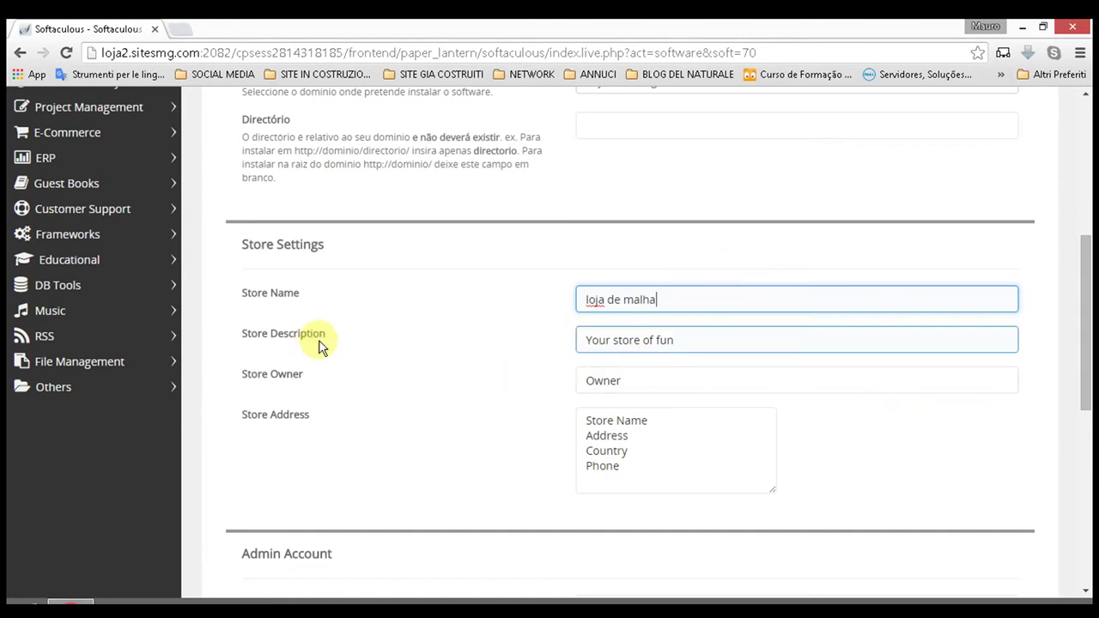
{"action": "left_click", "coordinate": [729, 335]}
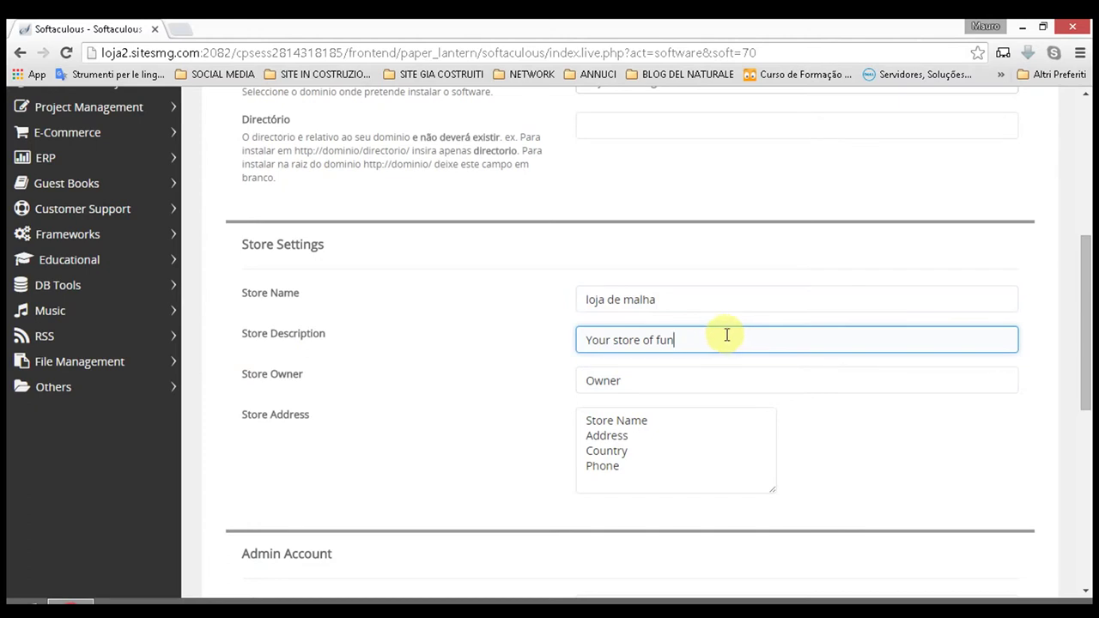
{"action": "left_click", "coordinate": [669, 378]}
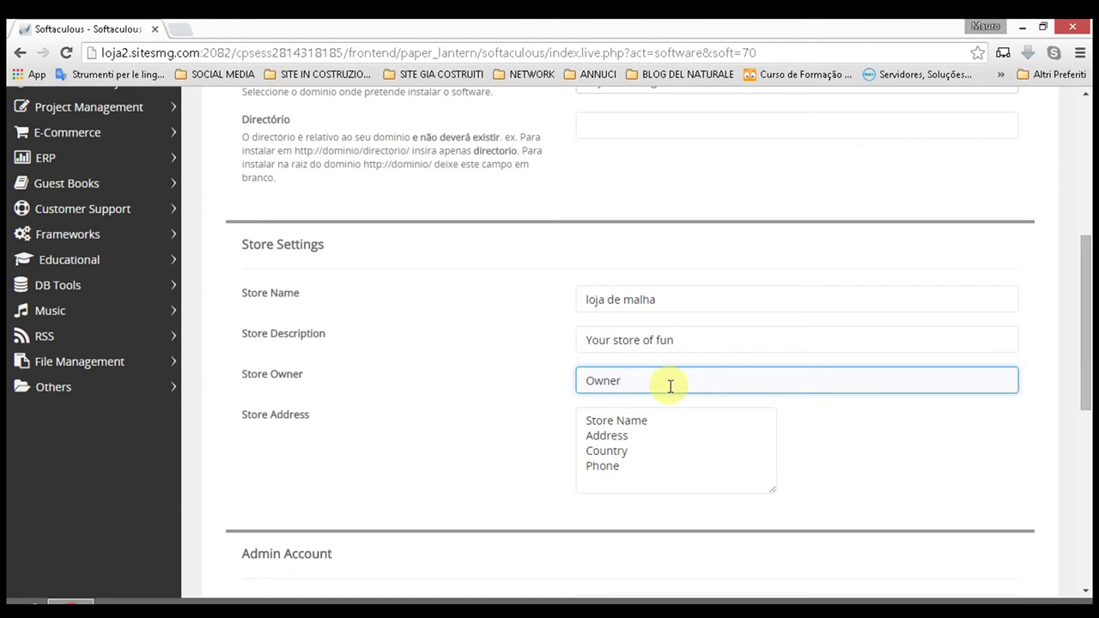
{"action": "left_click", "coordinate": [714, 421]}
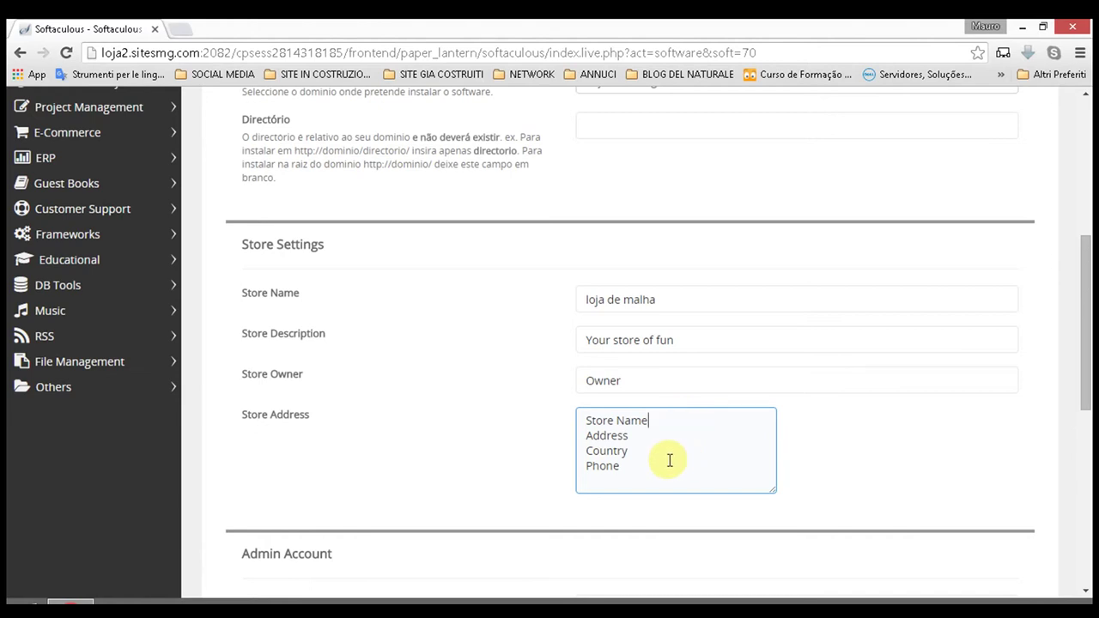
{"action": "scroll", "coordinate": [535, 541], "scroll_direction": "down", "scroll_amount": 4}
Step: Keep admin as the username and replace the placeholder admin password with a numeric one
{"action": "left_click", "coordinate": [675, 293]}
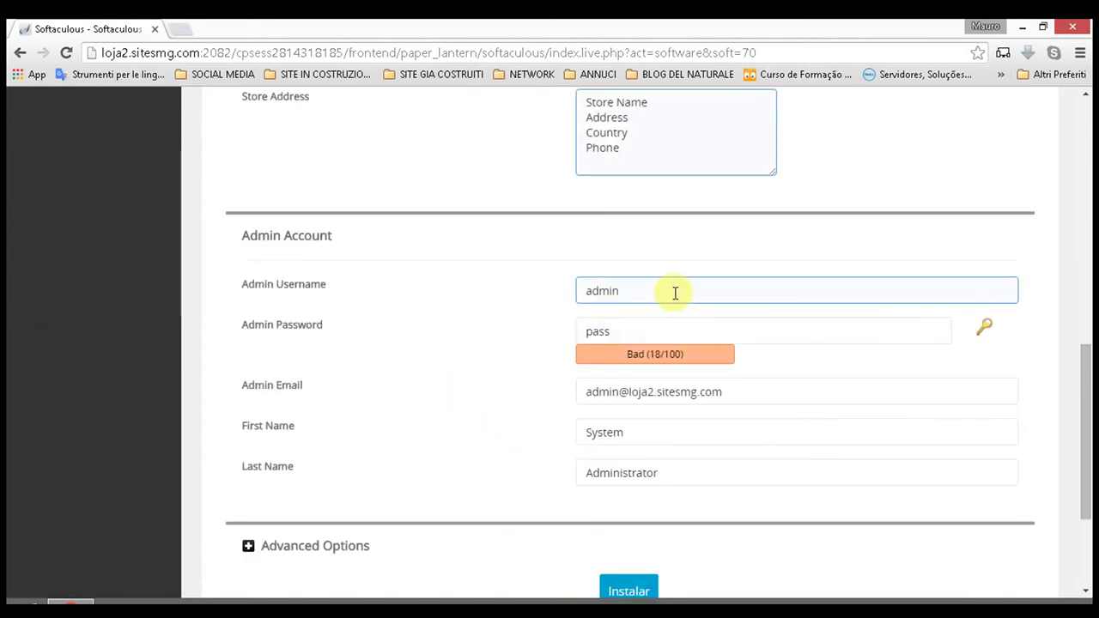
{"action": "double_click", "coordinate": [675, 293]}
{"action": "left_click", "coordinate": [673, 292]}
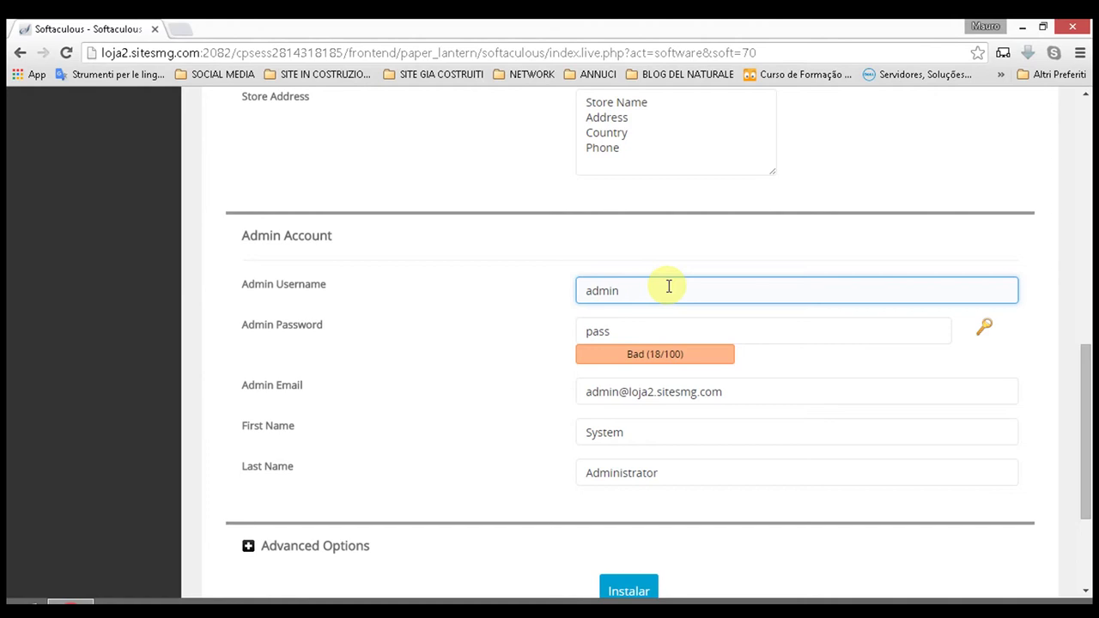
{"action": "left_click", "coordinate": [629, 327]}
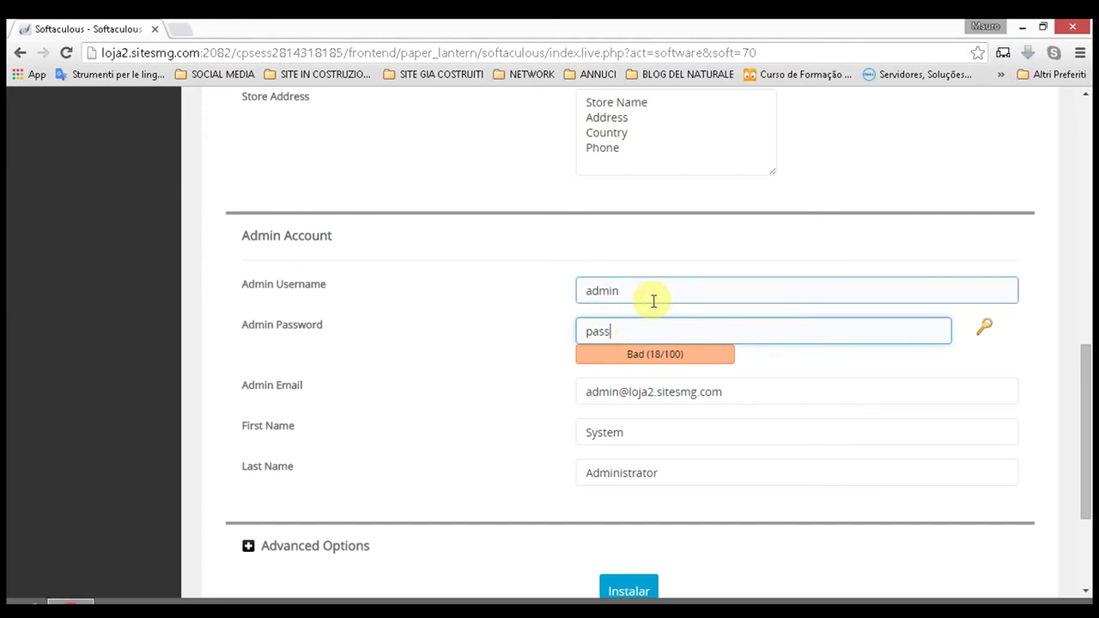
{"action": "left_click", "coordinate": [651, 300]}
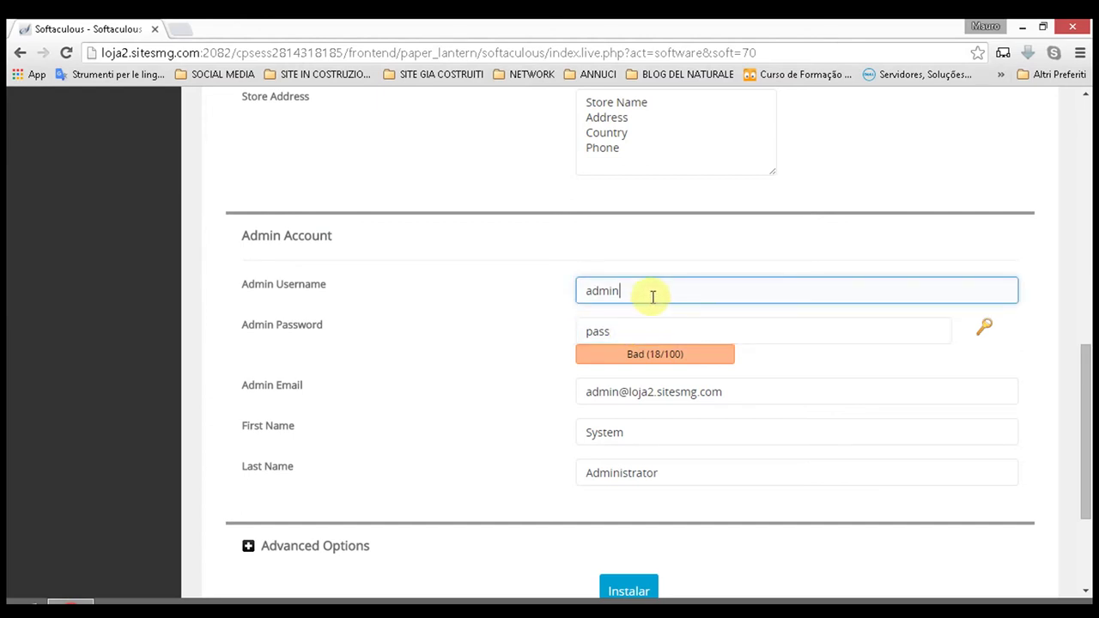
{"action": "left_click", "coordinate": [644, 334]}
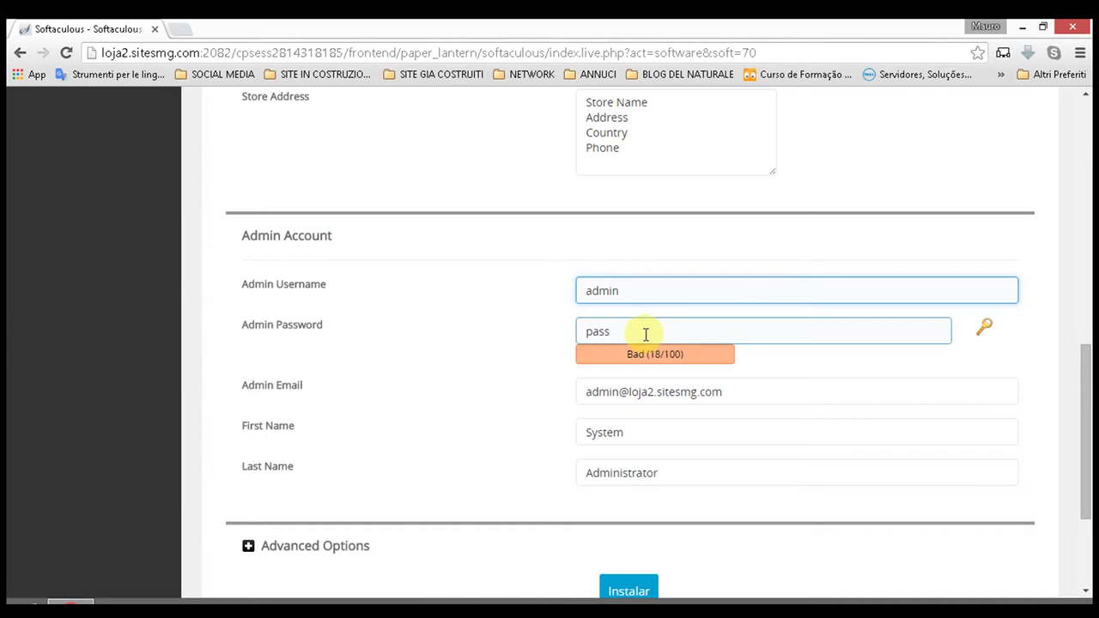
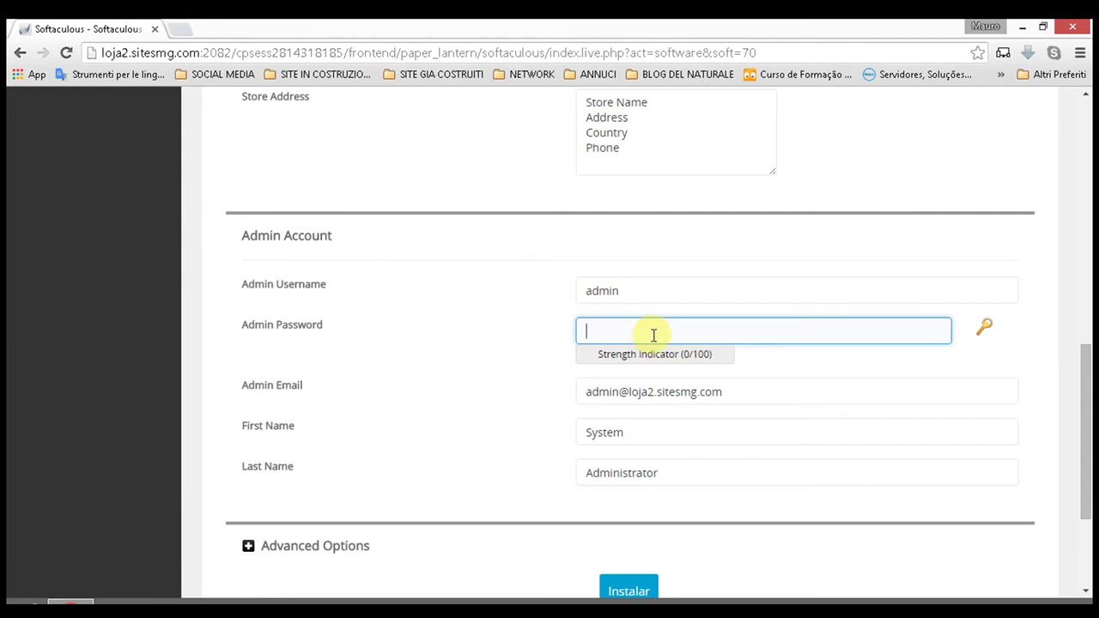
{"action": "left_click", "coordinate": [636, 292]}
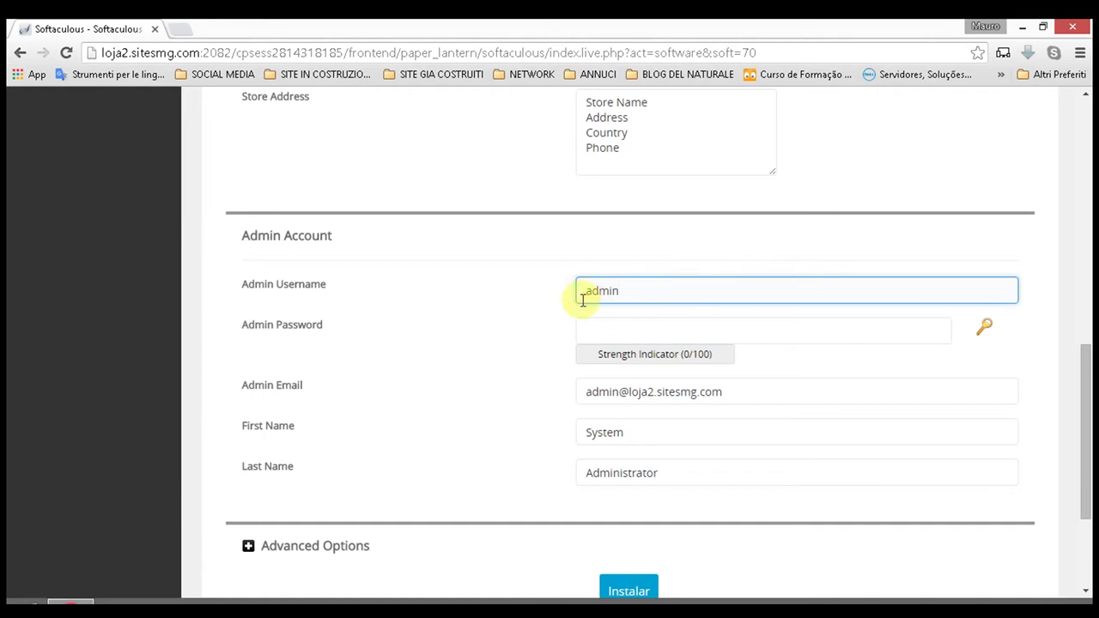
{"action": "left_click", "coordinate": [620, 331]}
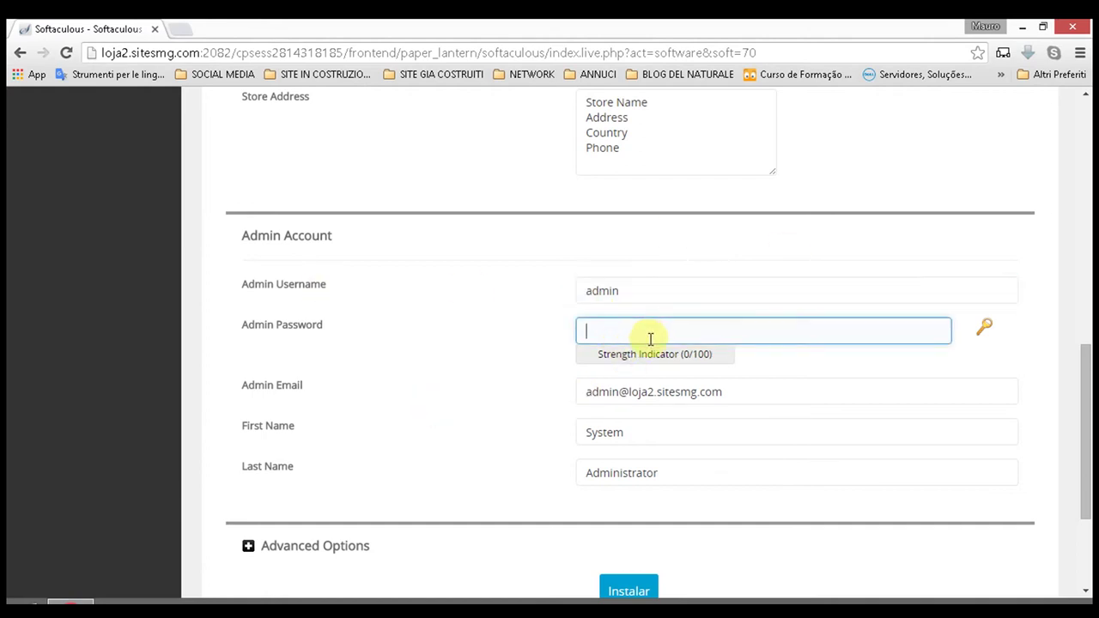
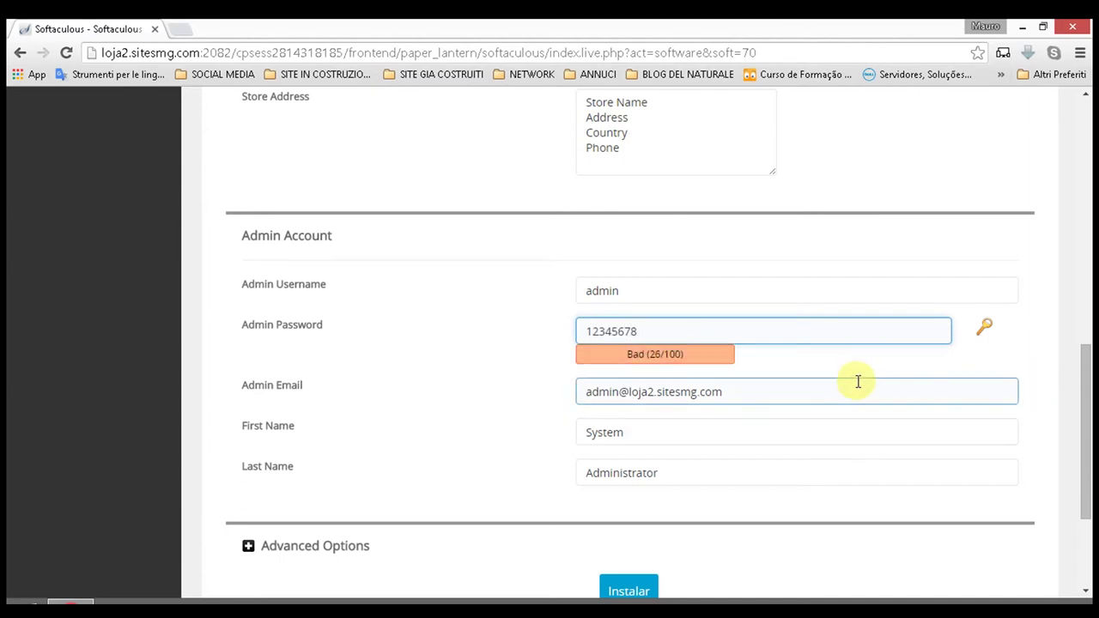
{"action": "left_click", "coordinate": [945, 362]}
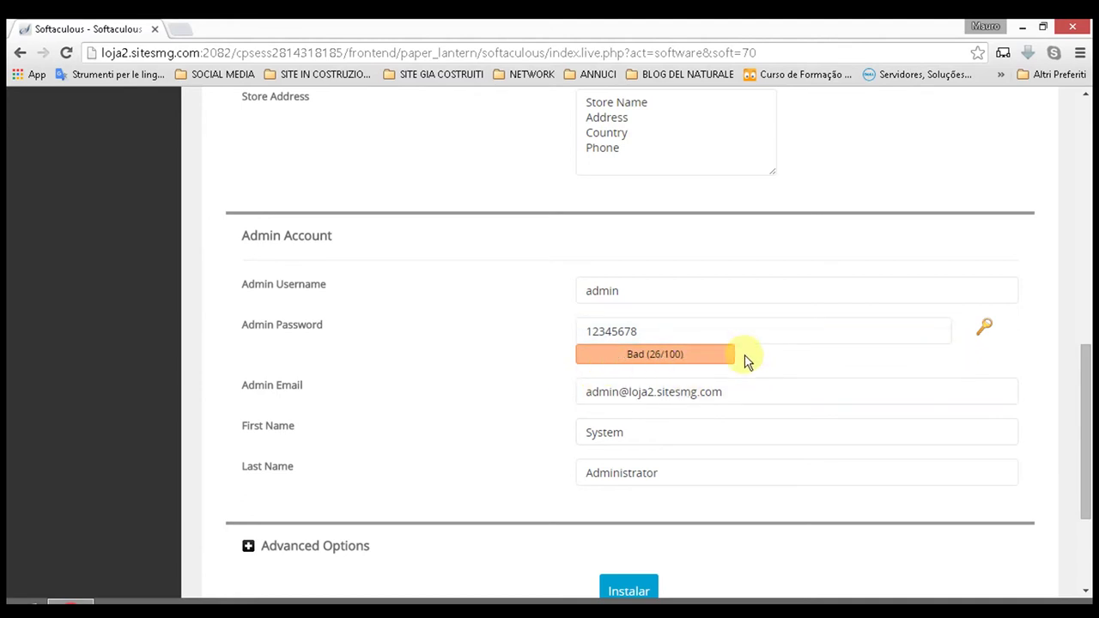
Step: Retype the admin password, settling on the simple numeric password rated Bad (26/100)
{"action": "left_click", "coordinate": [654, 340]}
{"action": "left_click", "coordinate": [653, 355]}
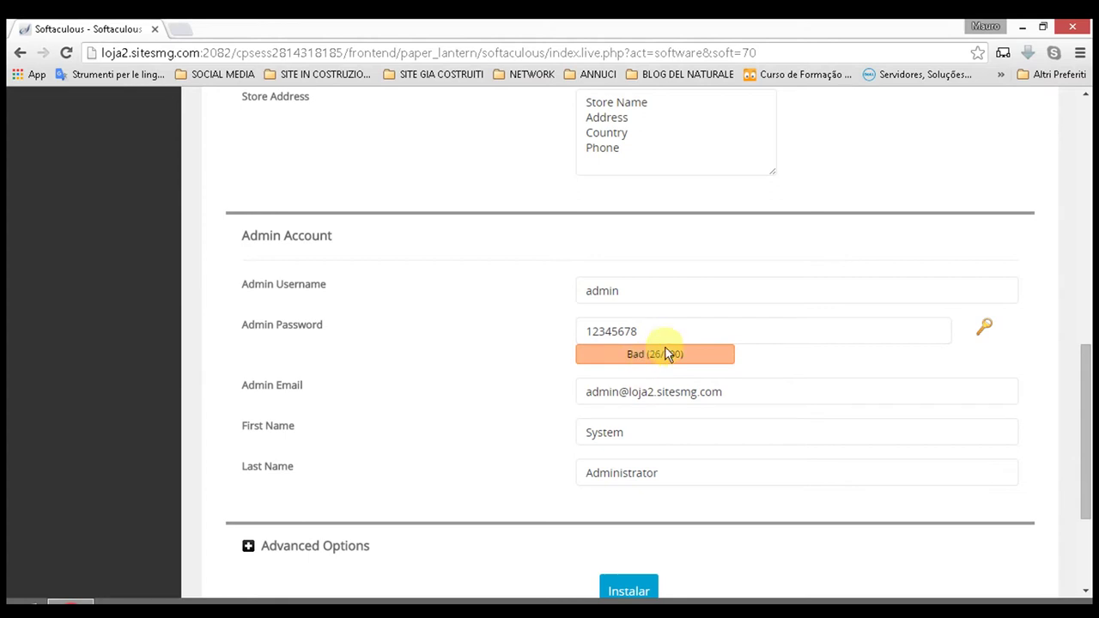
{"action": "left_click", "coordinate": [665, 335]}
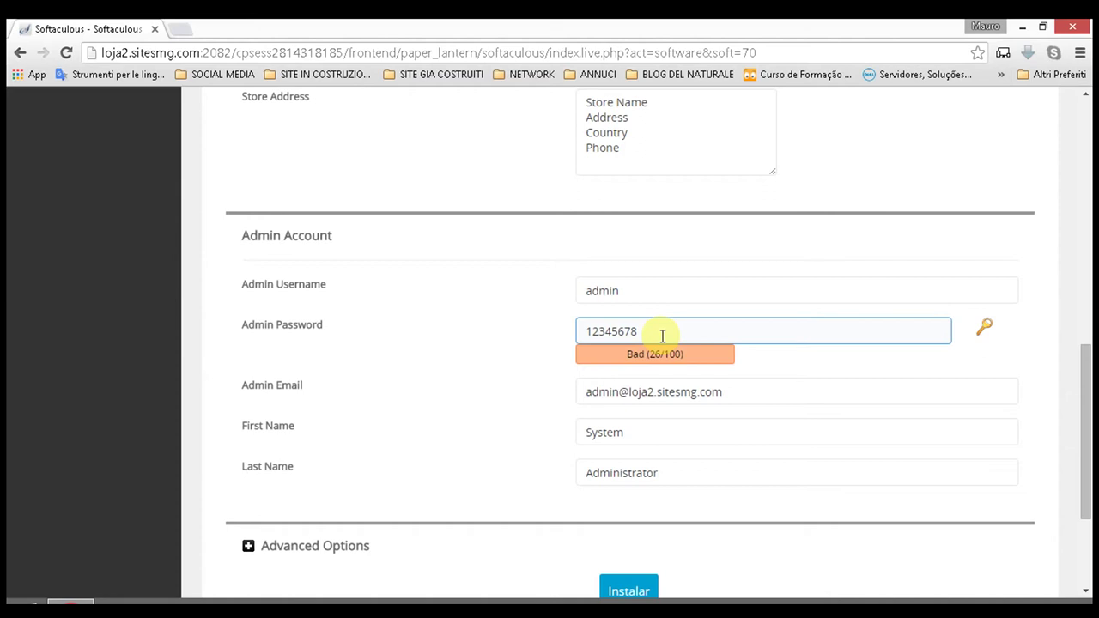
{"action": "double_click", "coordinate": [659, 335]}
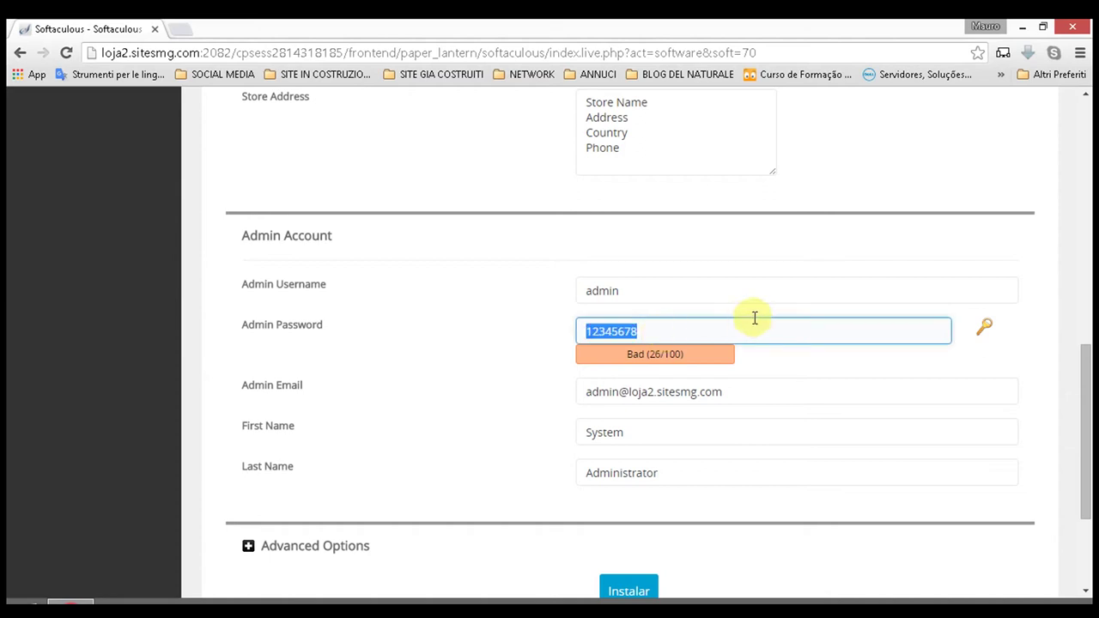
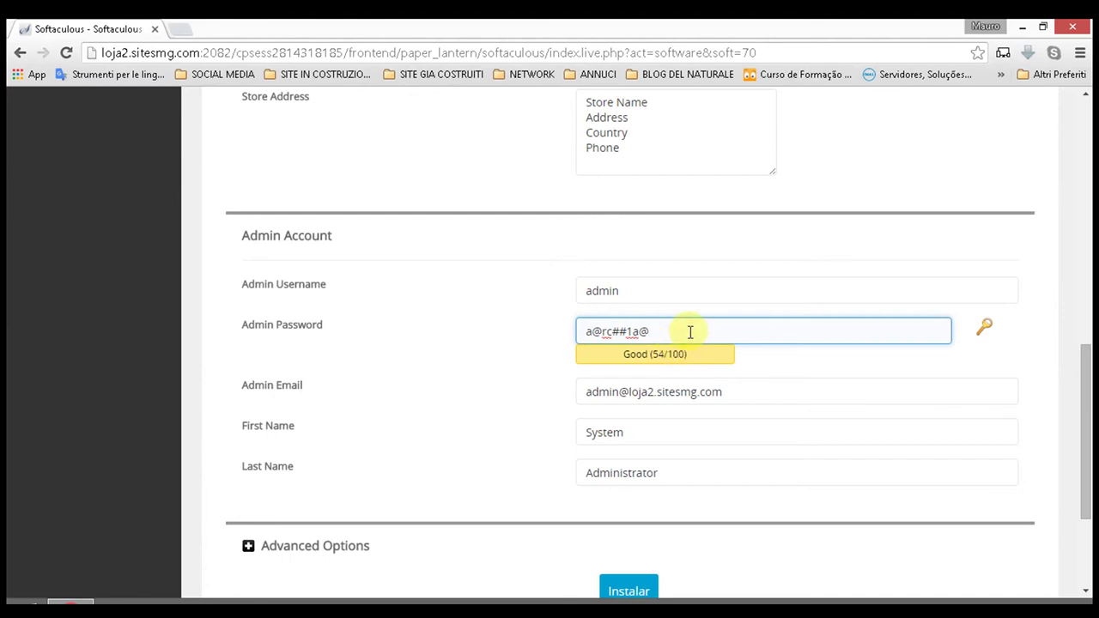
{"action": "key", "text": "BackSpace"}
{"action": "key", "text": "BackSpace"}
{"action": "key", "text": "BackSpace"}
{"action": "key", "text": "BackSpace"}
{"action": "key", "text": "BackSpace"}
{"action": "key", "text": "BackSpace"}
{"action": "key", "text": "BackSpace"}
{"action": "key", "text": "BackSpace"}
{"action": "key", "text": "BackSpace"}
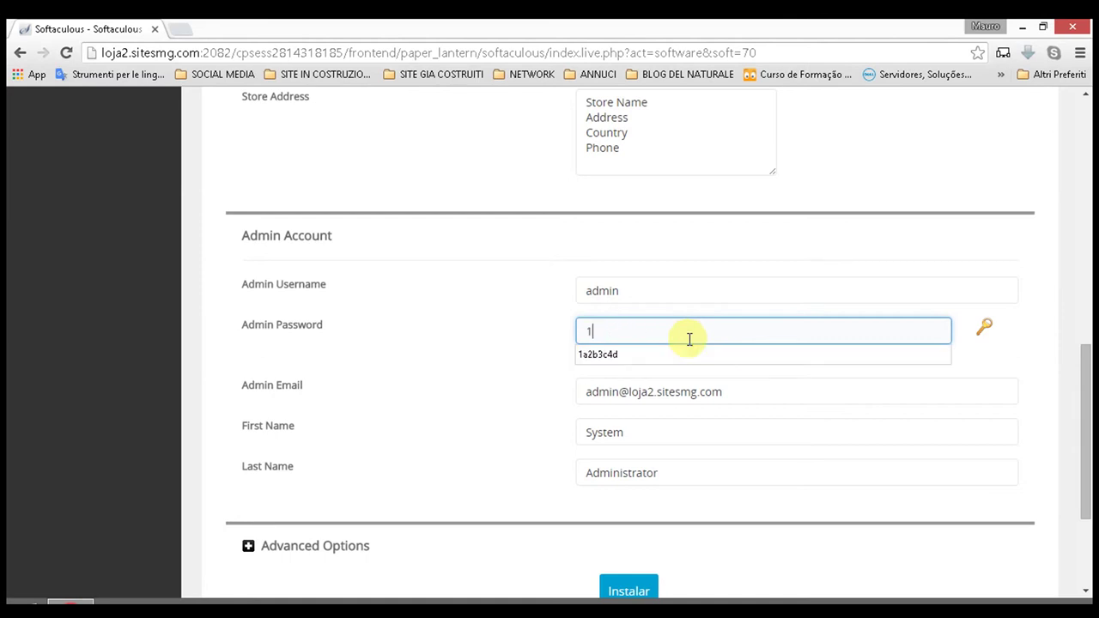
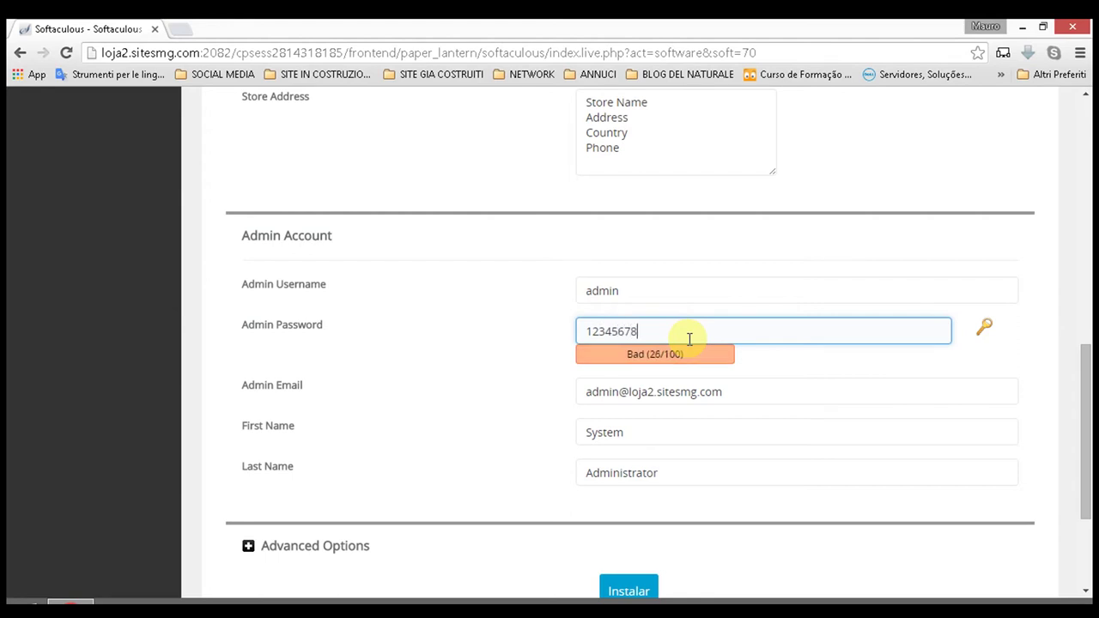
{"action": "left_click", "coordinate": [876, 359]}
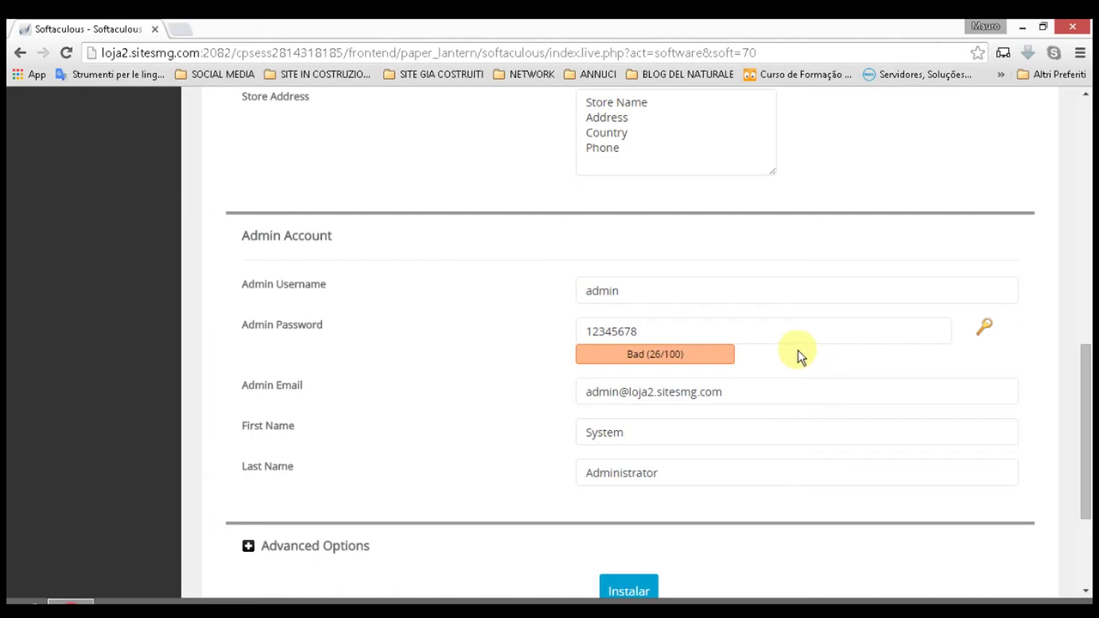
Step: Replace the default admin e-mail with the saved autofill e-mail address
{"action": "left_click", "coordinate": [763, 391]}
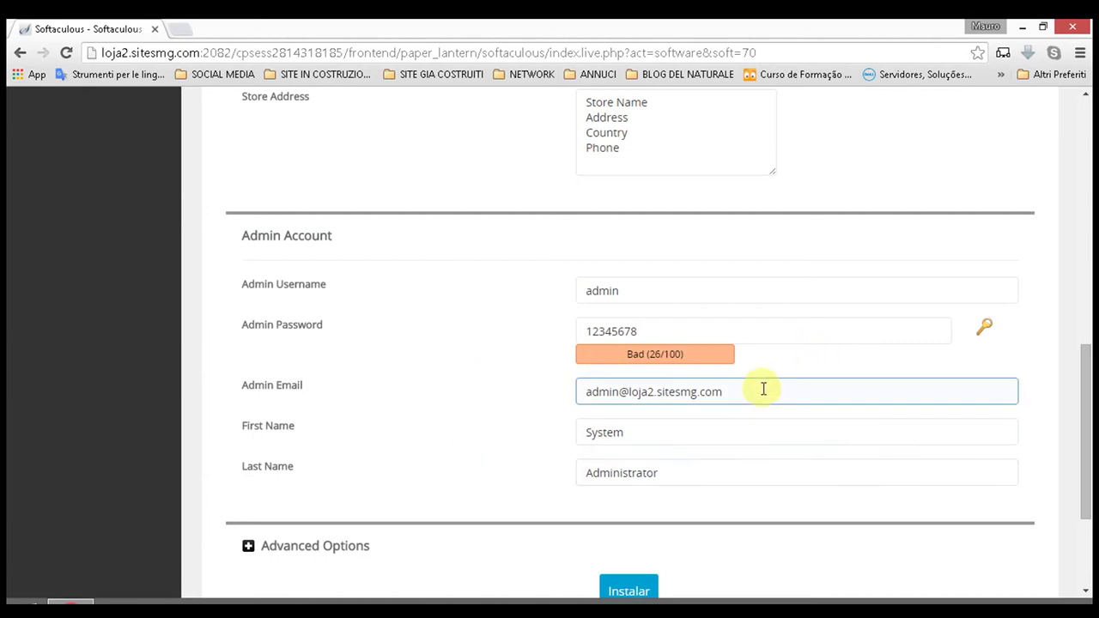
{"action": "triple_click", "coordinate": [764, 391]}
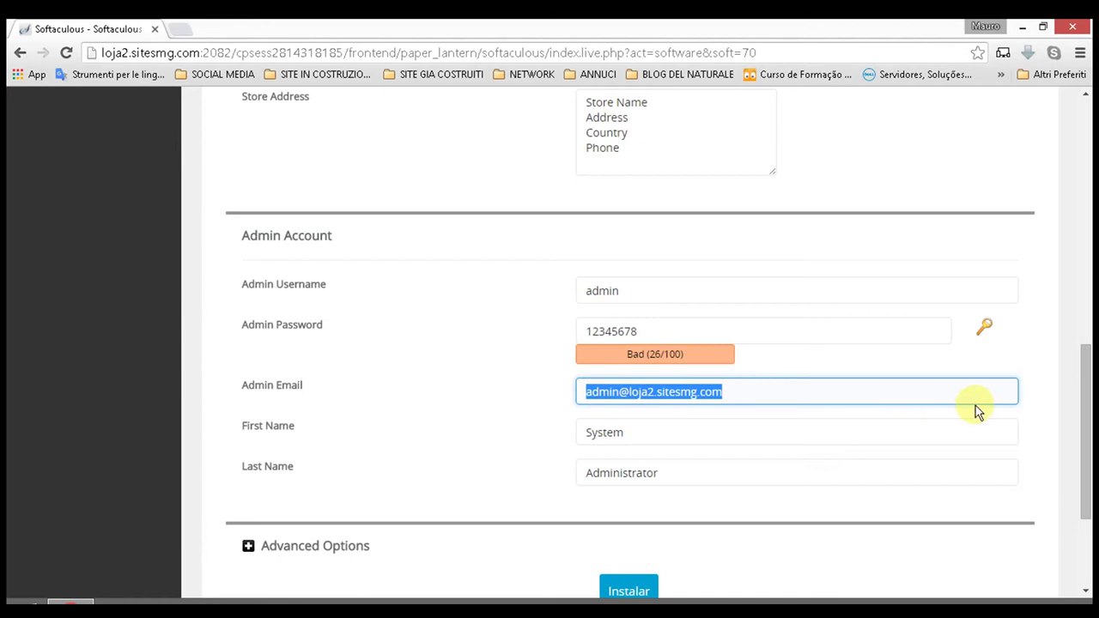
{"action": "type", "text": "ab"}
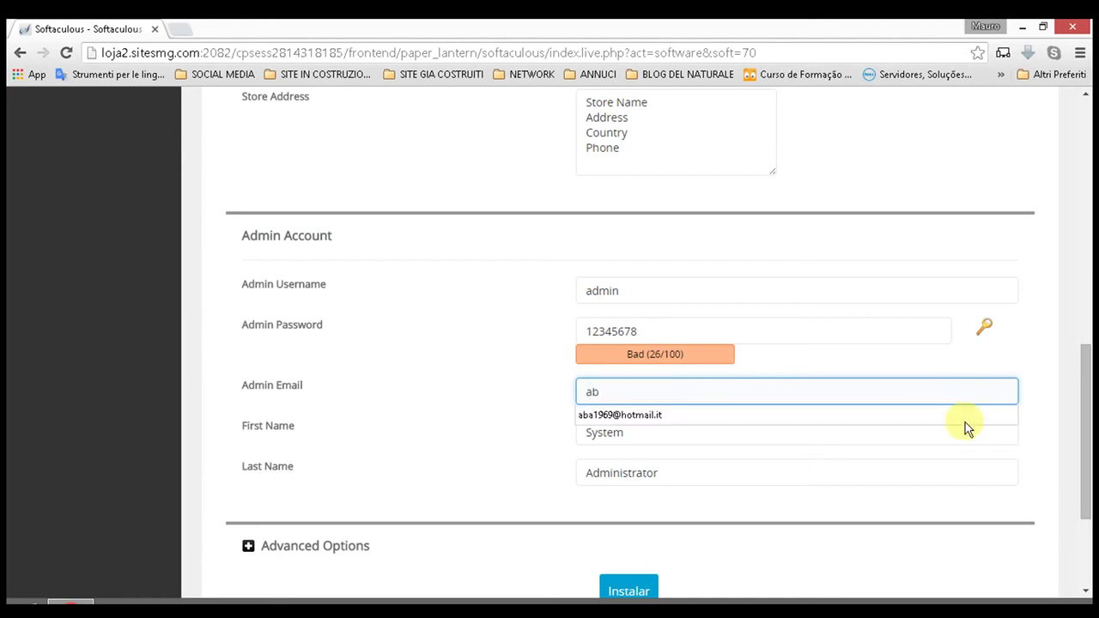
{"action": "left_click", "coordinate": [639, 421]}
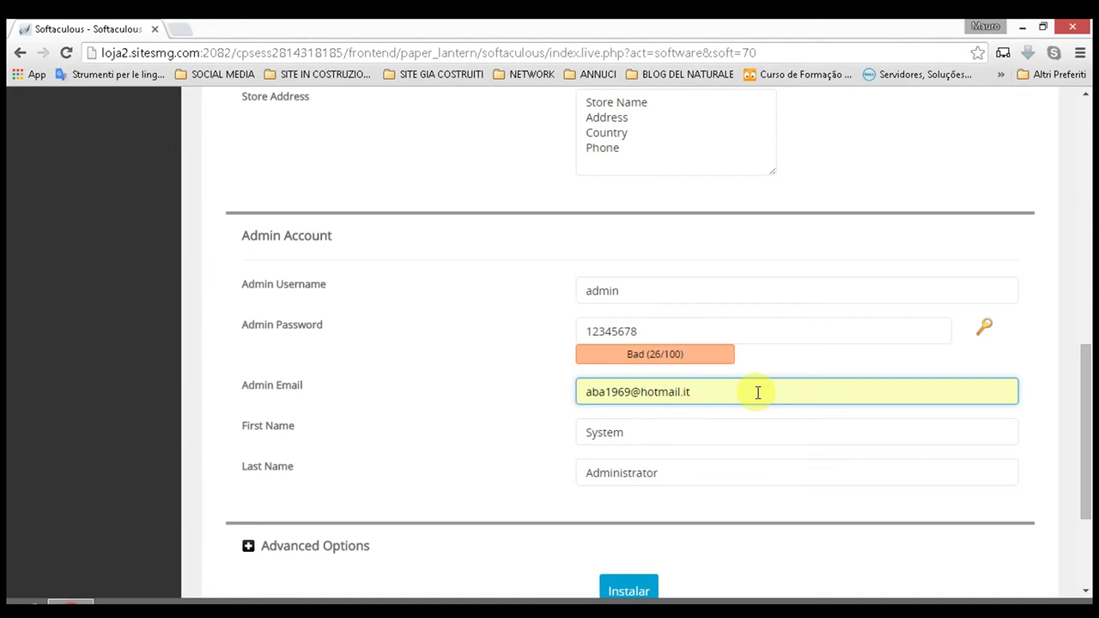
Step: Set First Name, Last Name and Admin Username to the owner's saved username via autofill
{"action": "scroll", "coordinate": [758, 393], "scroll_direction": "down", "scroll_amount": 2}
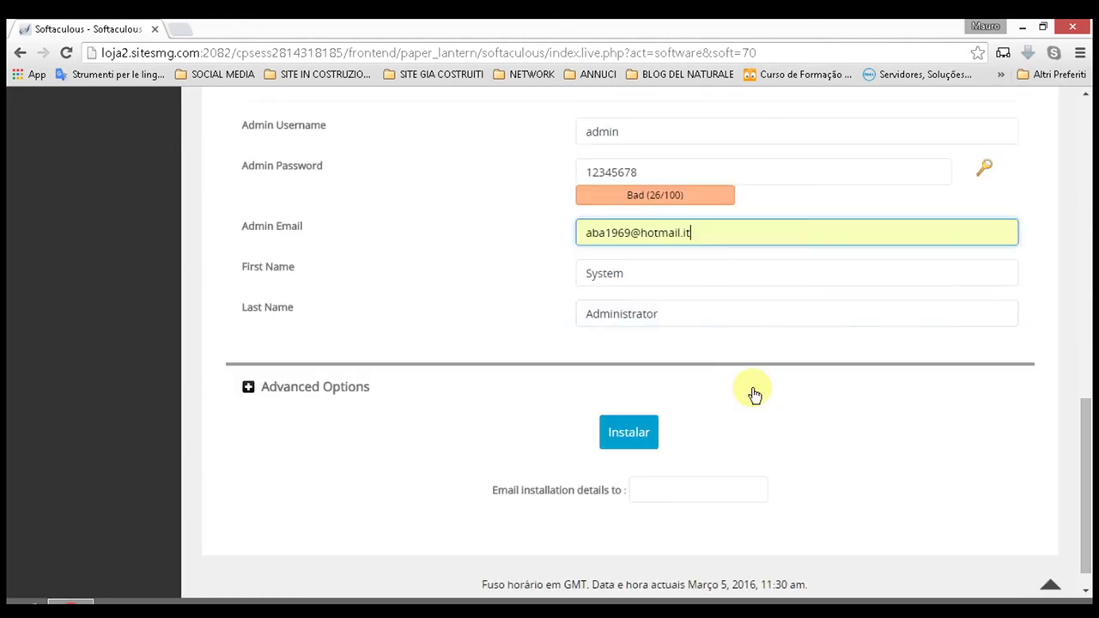
{"action": "double_click", "coordinate": [653, 274]}
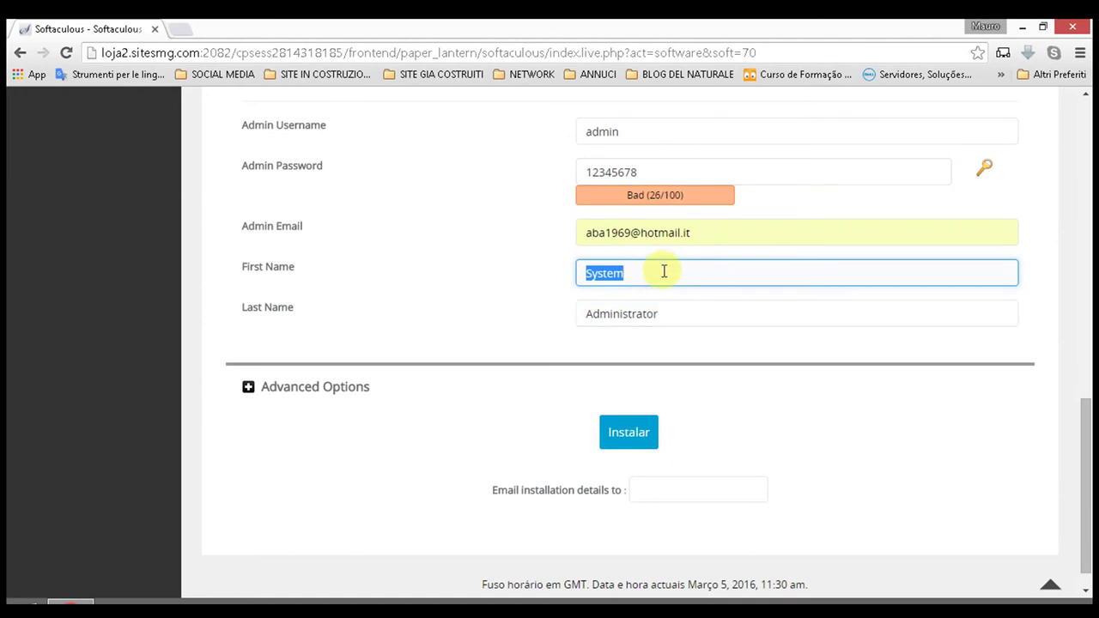
{"action": "type", "text": "aba1969"}
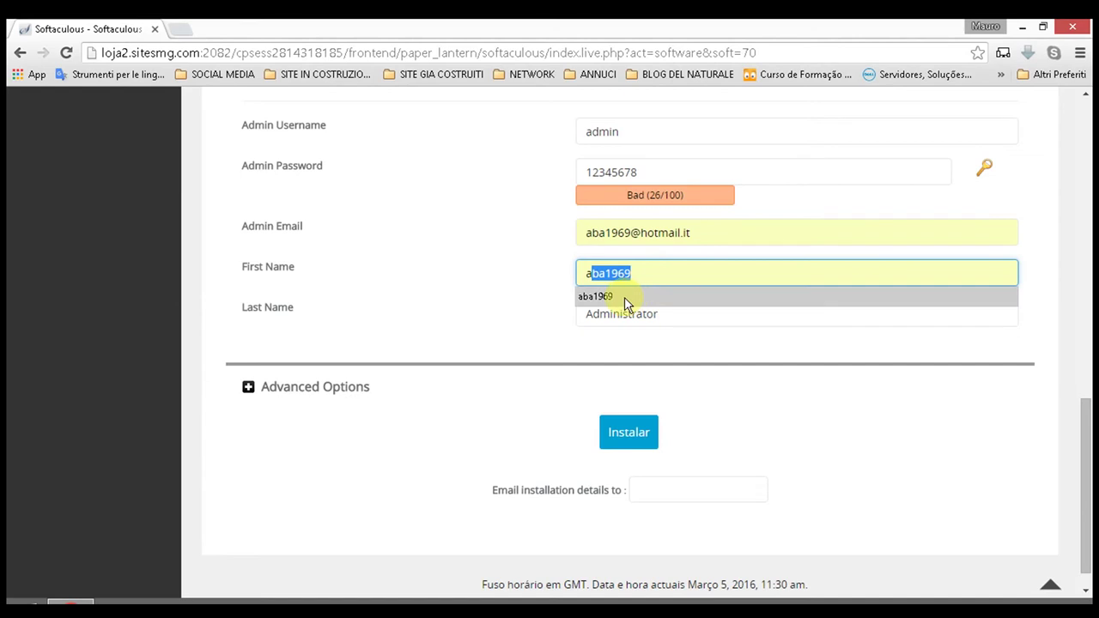
{"action": "left_click", "coordinate": [624, 297]}
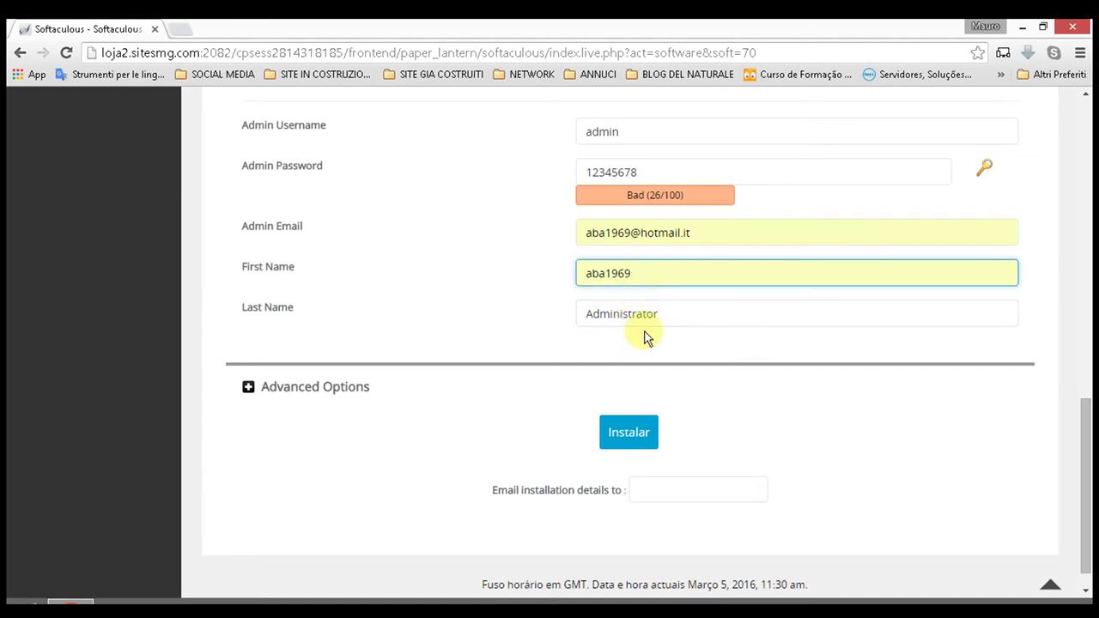
{"action": "left_click", "coordinate": [675, 315]}
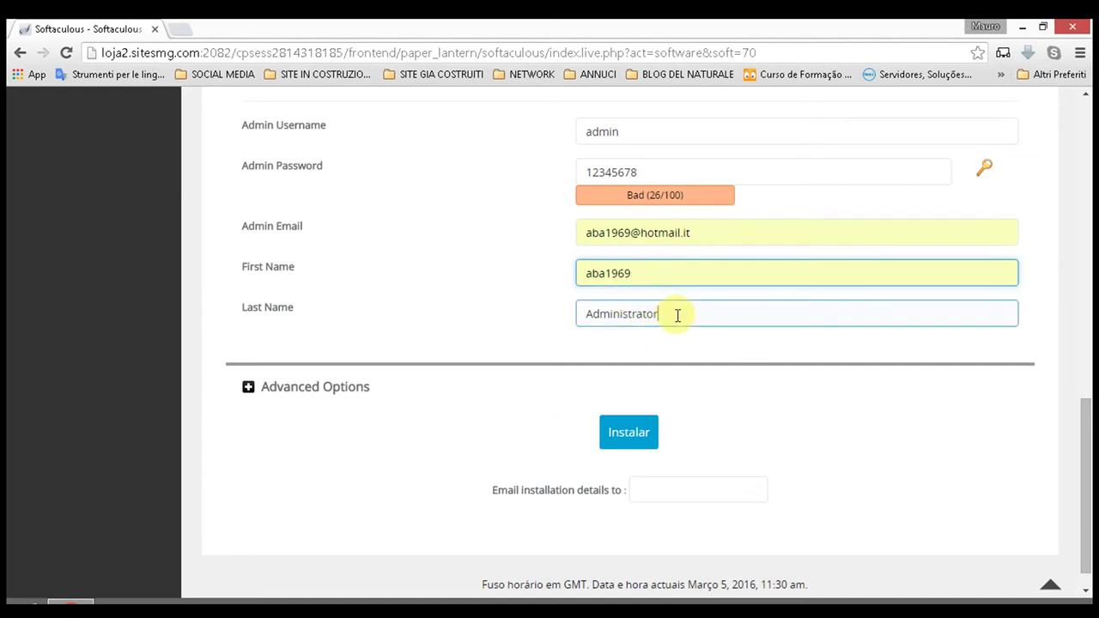
{"action": "double_click", "coordinate": [677, 315]}
{"action": "type", "text": "aba1969"}
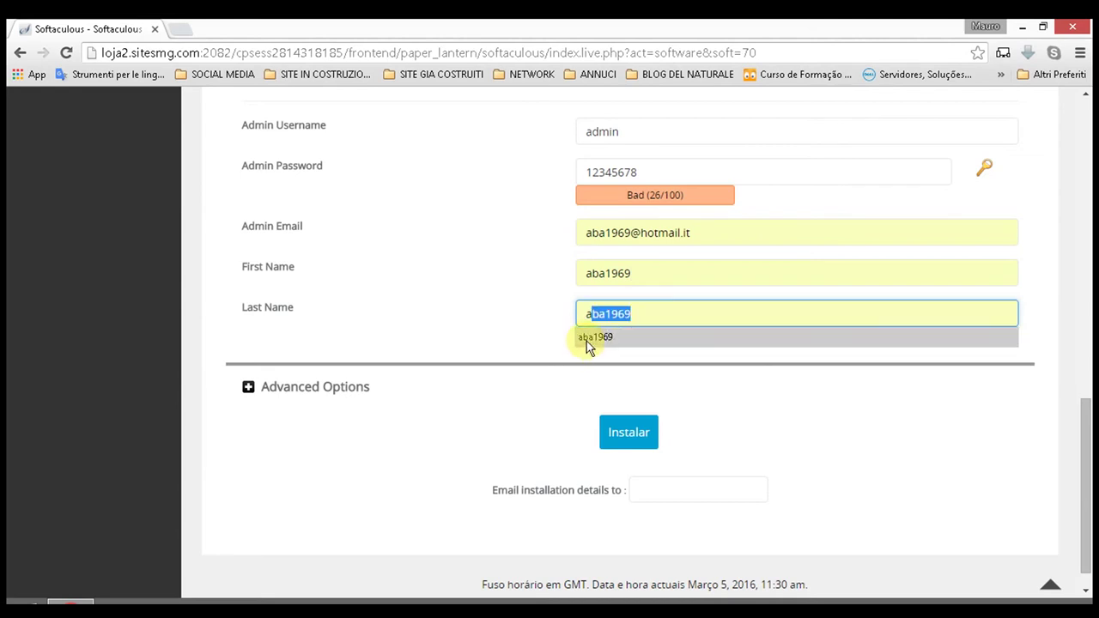
{"action": "left_click", "coordinate": [589, 338]}
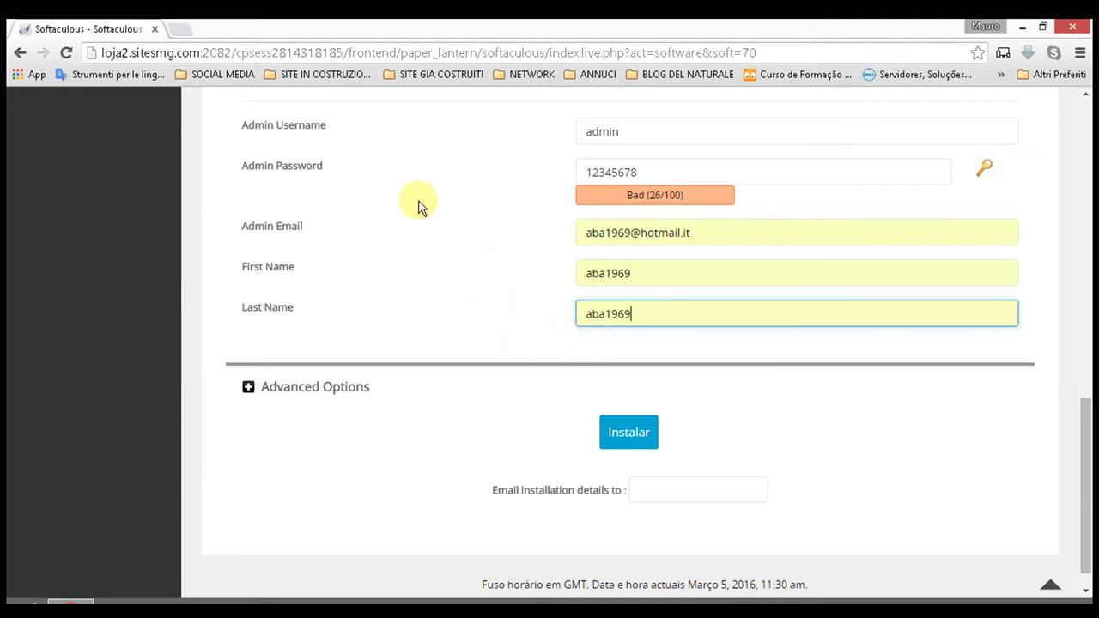
{"action": "double_click", "coordinate": [631, 130]}
{"action": "type", "text": "aba1969"}
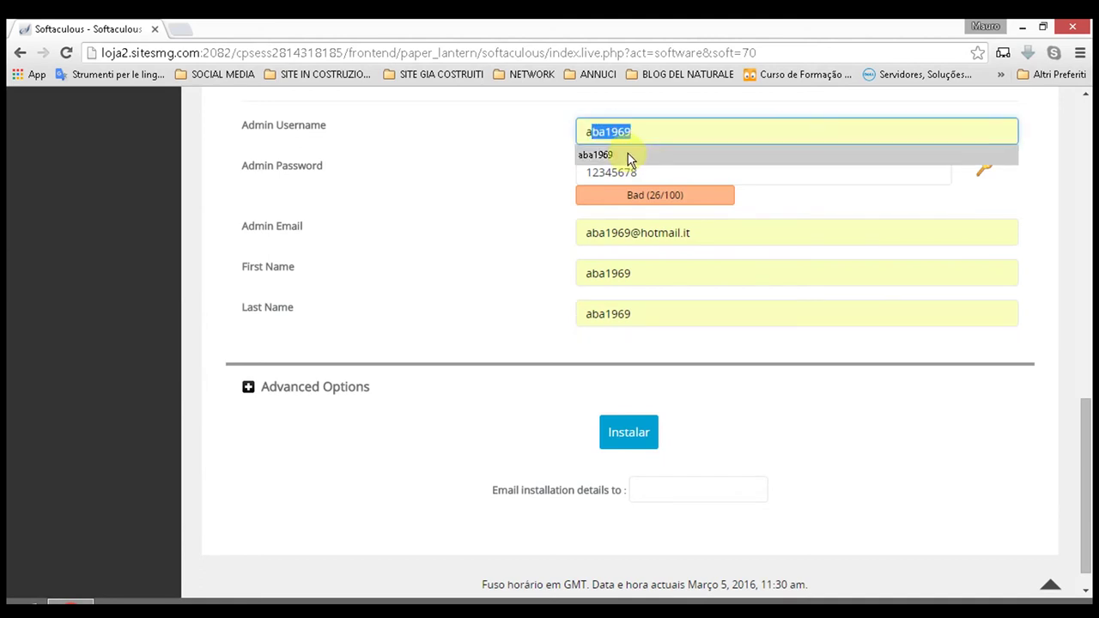
{"action": "left_click", "coordinate": [630, 157]}
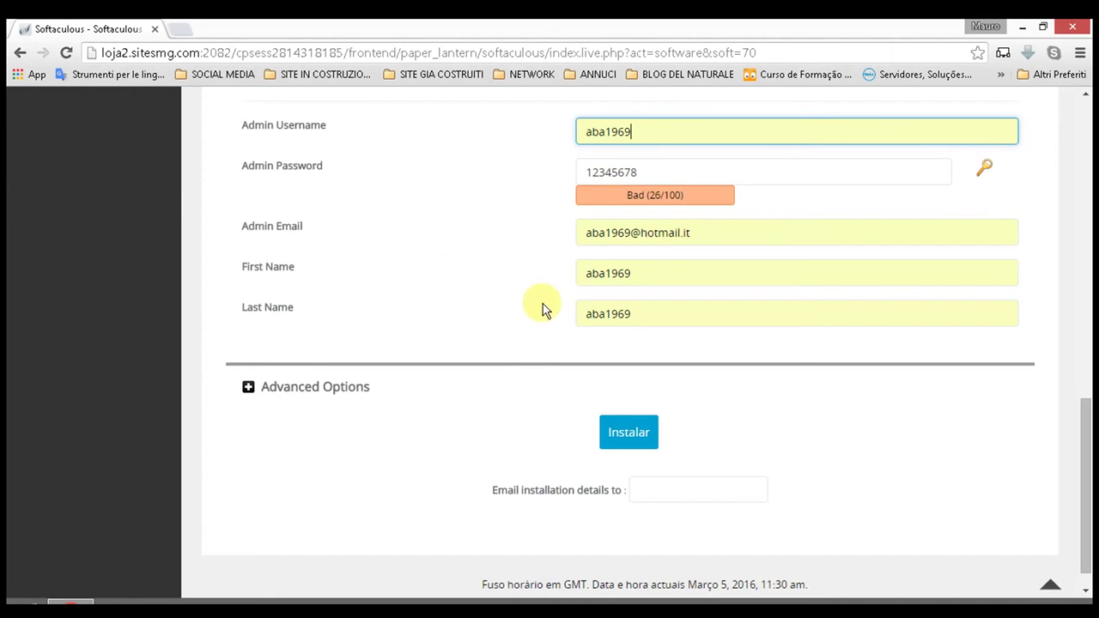
{"action": "scroll", "coordinate": [519, 274], "scroll_direction": "down", "scroll_amount": 1}
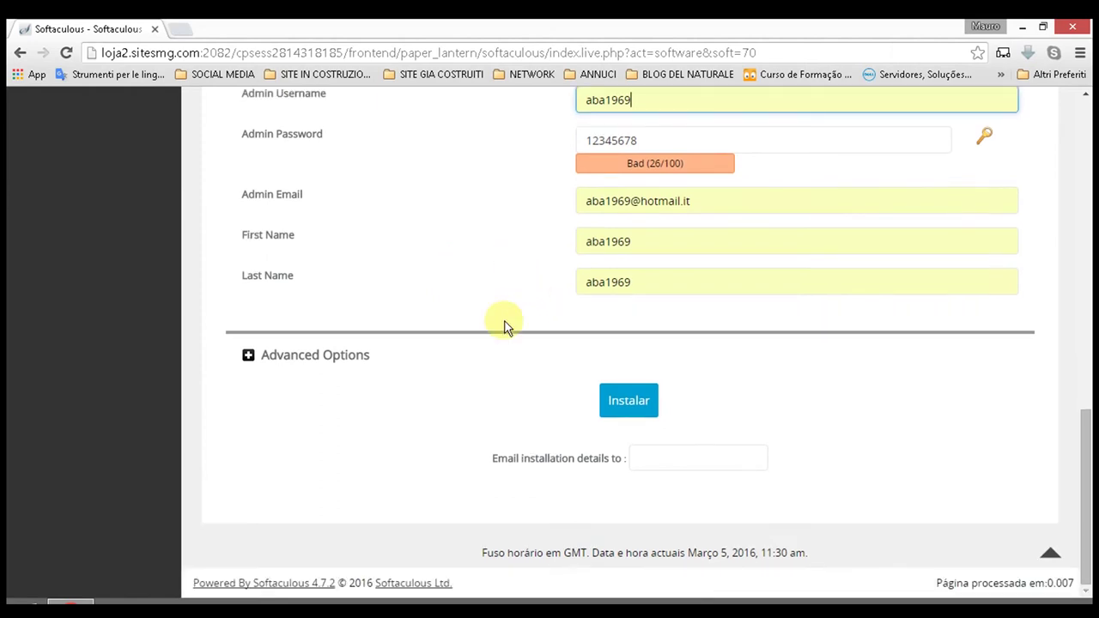
Step: Fill 'Email installation details to' with the saved e-mail and recheck the admin e-mail
{"action": "left_click", "coordinate": [683, 457]}
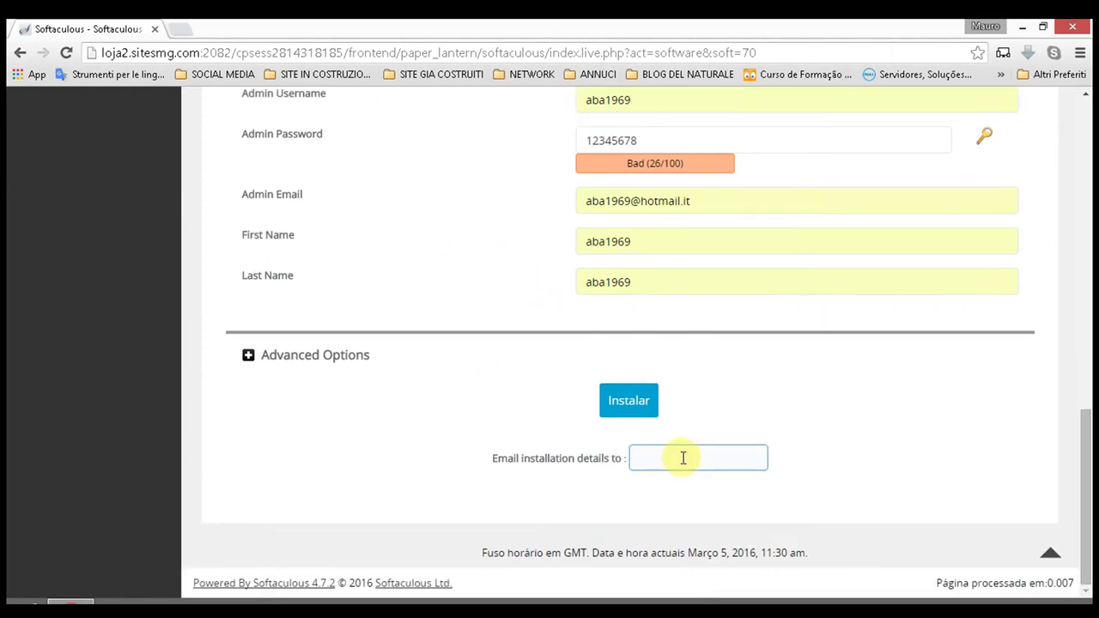
{"action": "type", "text": "a"}
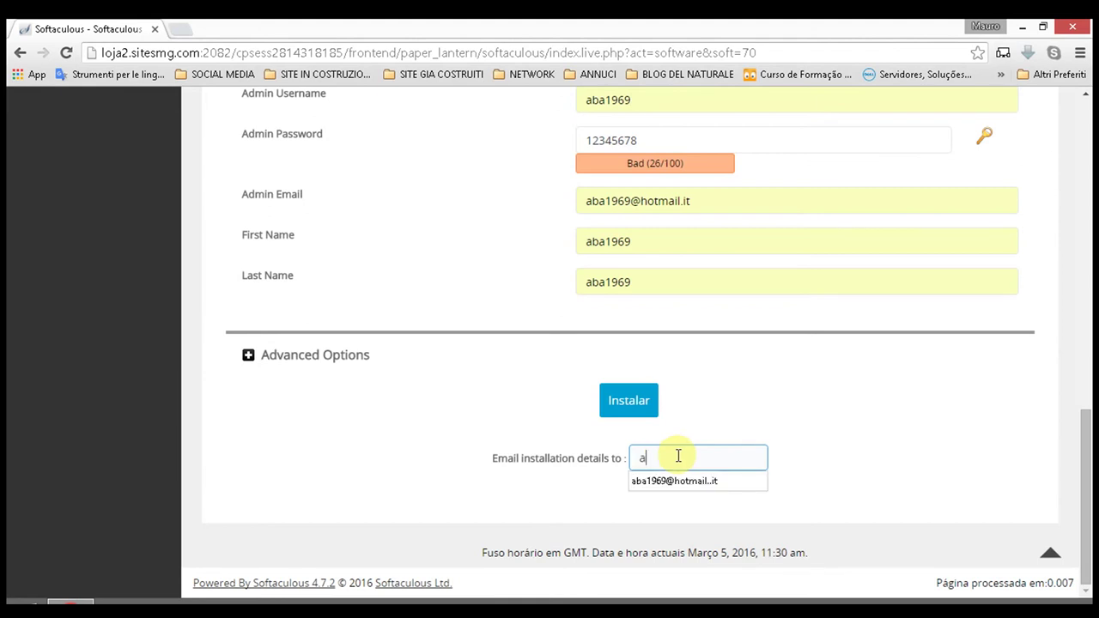
{"action": "left_click", "coordinate": [674, 481]}
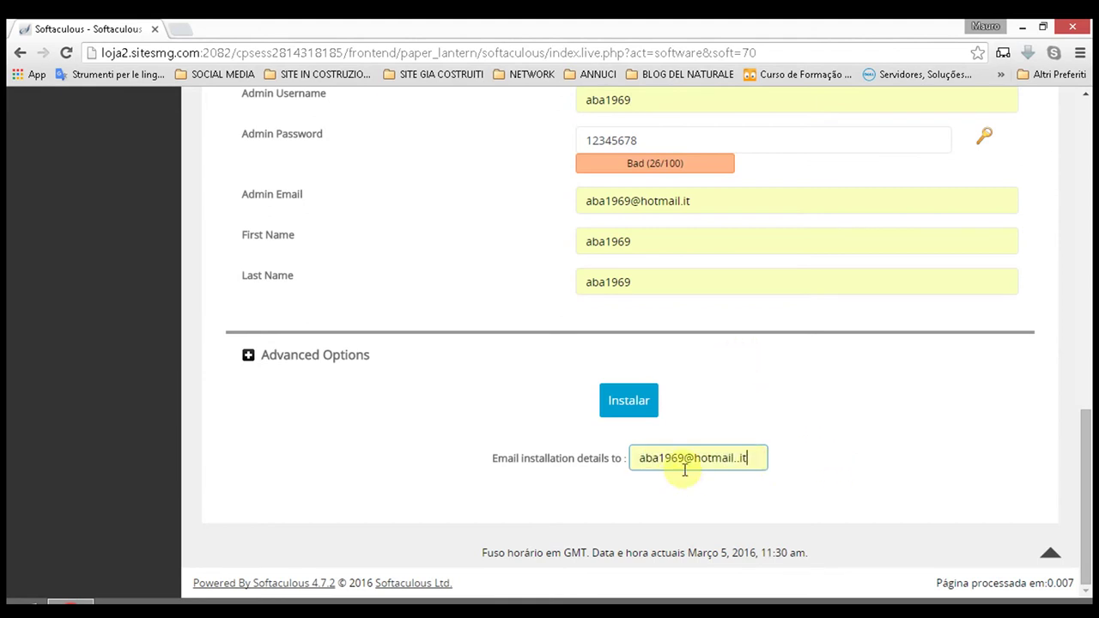
{"action": "scroll", "coordinate": [695, 456], "scroll_direction": "up", "scroll_amount": 2}
{"action": "left_click", "coordinate": [608, 357]}
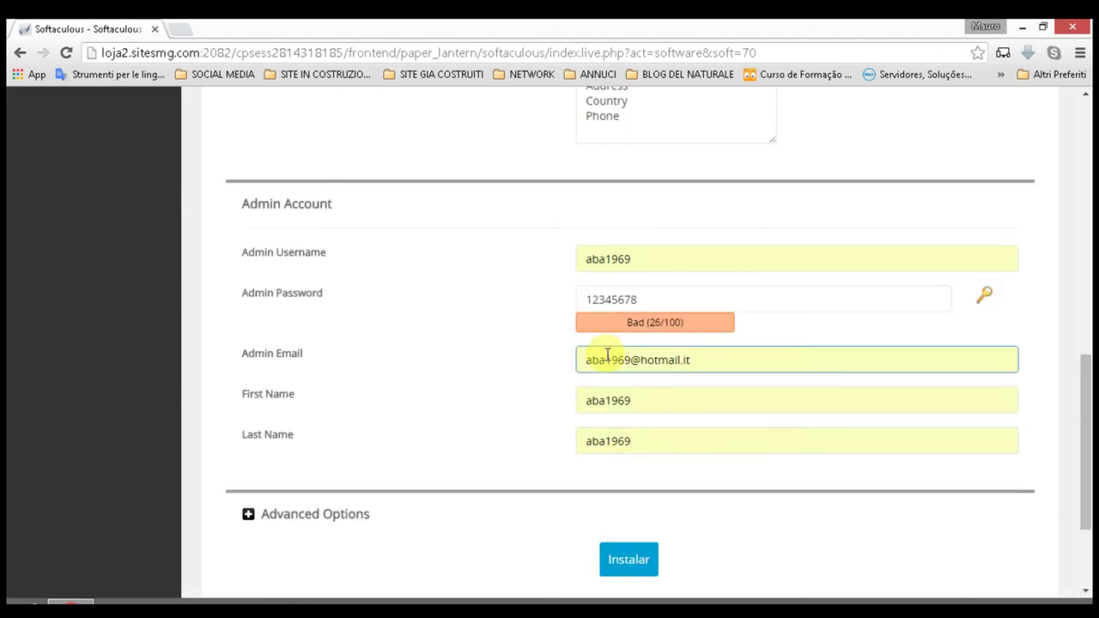
{"action": "scroll", "coordinate": [614, 358], "scroll_direction": "down", "scroll_amount": 1}
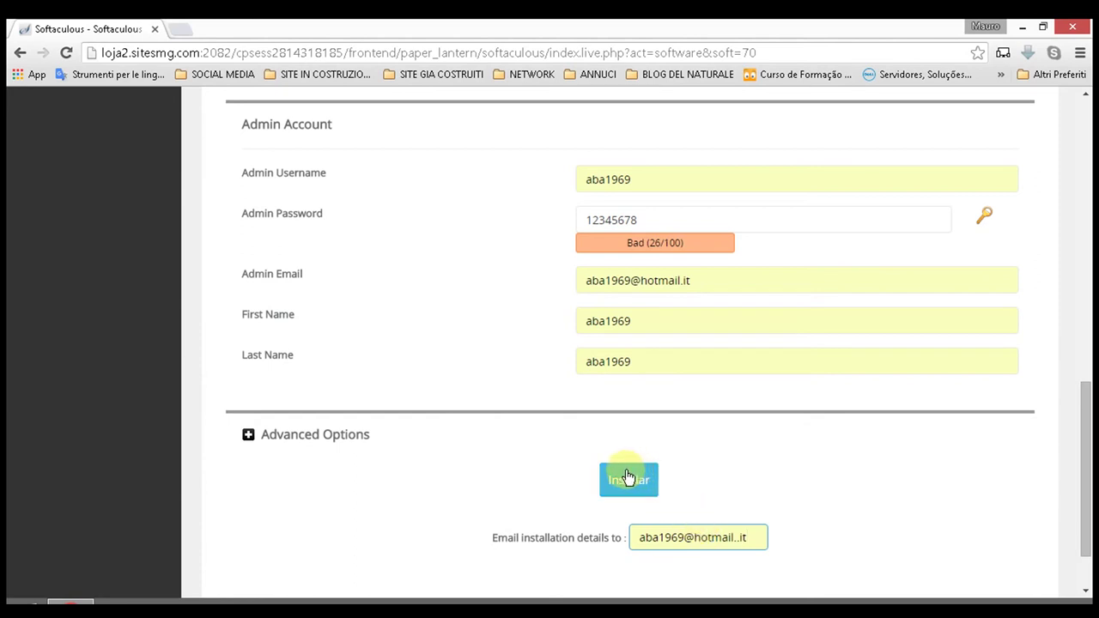
Step: Expand and collapse Advanced Options, then submit the OpenCart installation
{"action": "left_click", "coordinate": [337, 443]}
{"action": "scroll", "coordinate": [545, 438], "scroll_direction": "down", "scroll_amount": 4}
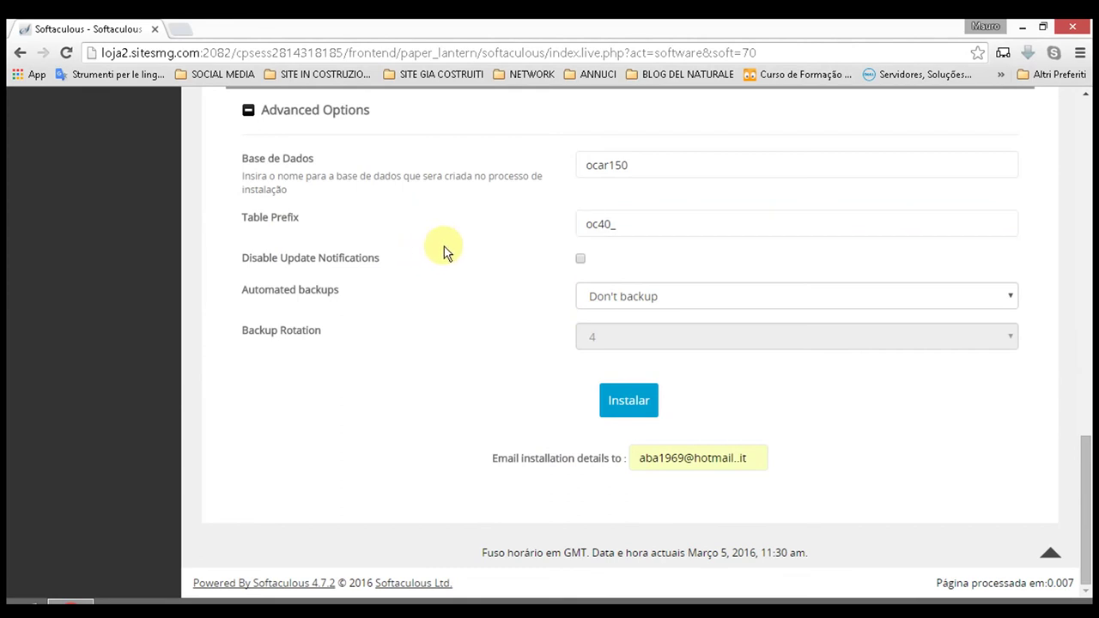
{"action": "scroll", "coordinate": [422, 253], "scroll_direction": "up", "scroll_amount": 1}
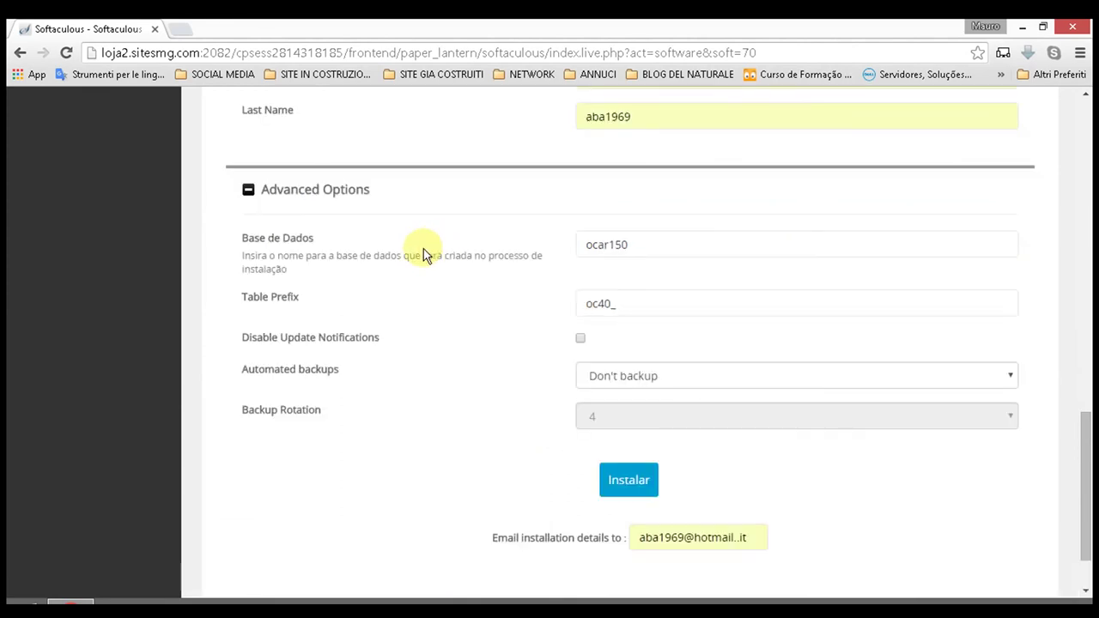
{"action": "left_click", "coordinate": [337, 191]}
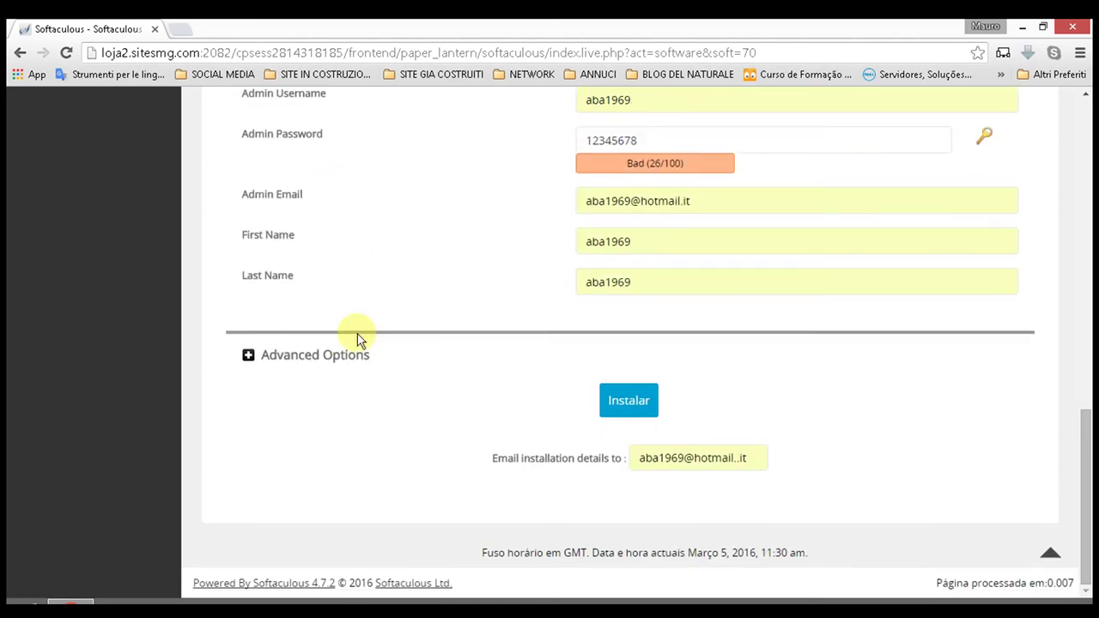
{"action": "left_click", "coordinate": [613, 411]}
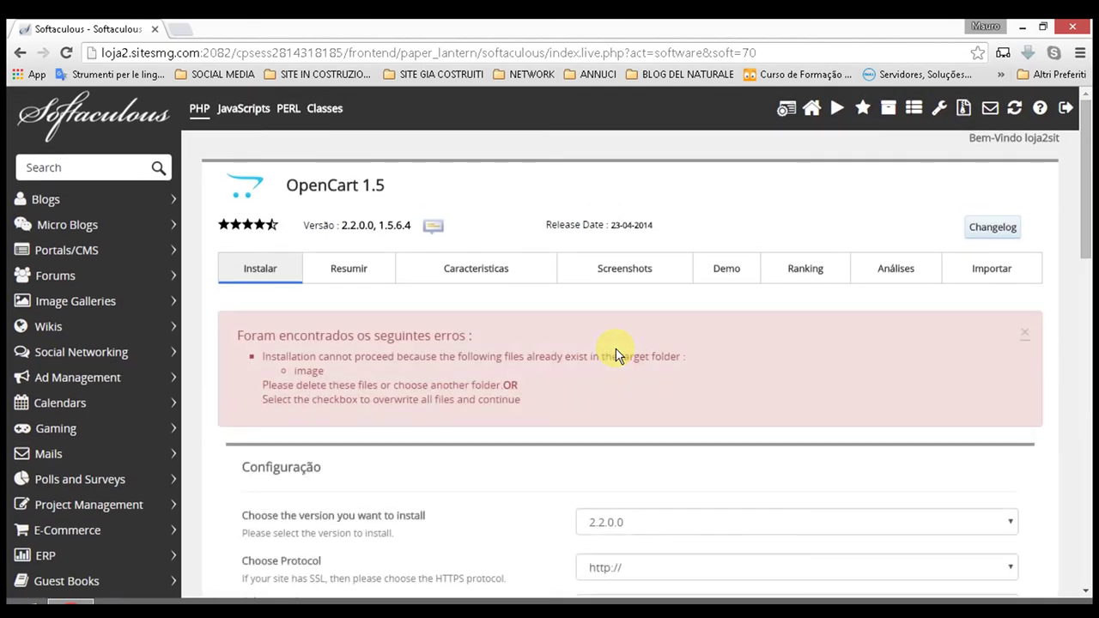
Step: Review the error stating a file named image already exists in the target folder
{"action": "scroll", "coordinate": [625, 369], "scroll_direction": "down", "scroll_amount": 5}
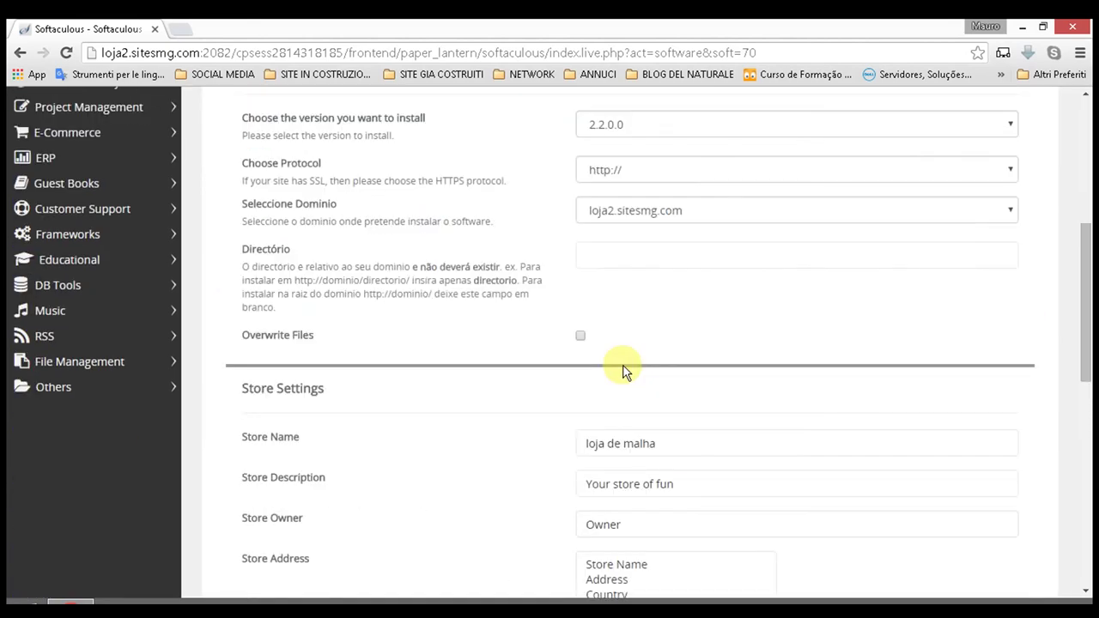
{"action": "scroll", "coordinate": [601, 357], "scroll_direction": "down", "scroll_amount": 6}
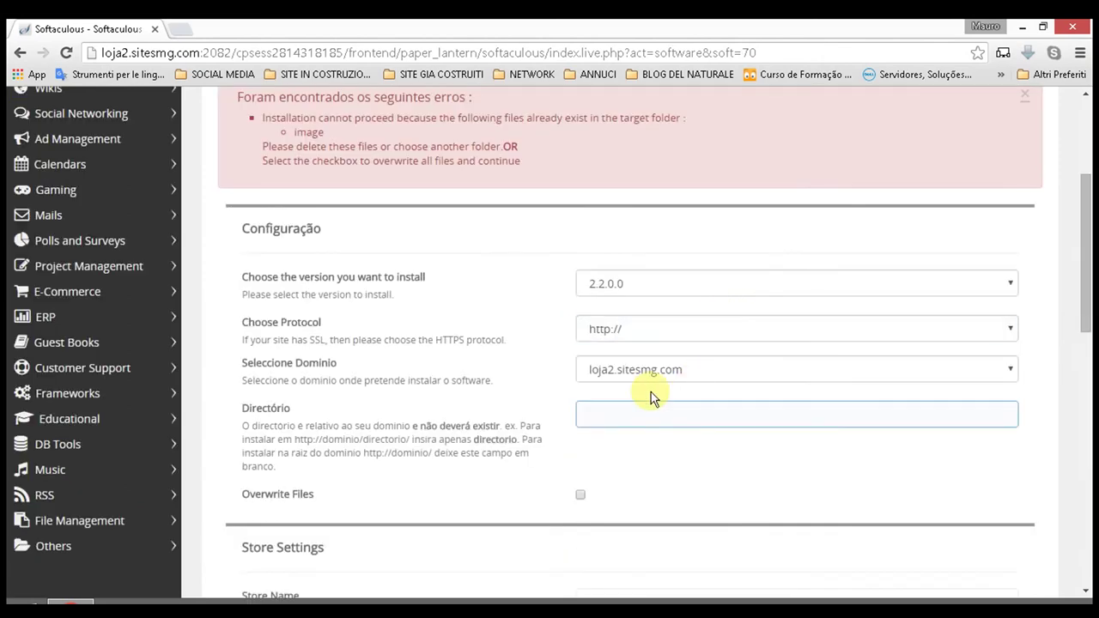
{"action": "scroll", "coordinate": [653, 392], "scroll_direction": "down", "scroll_amount": 3}
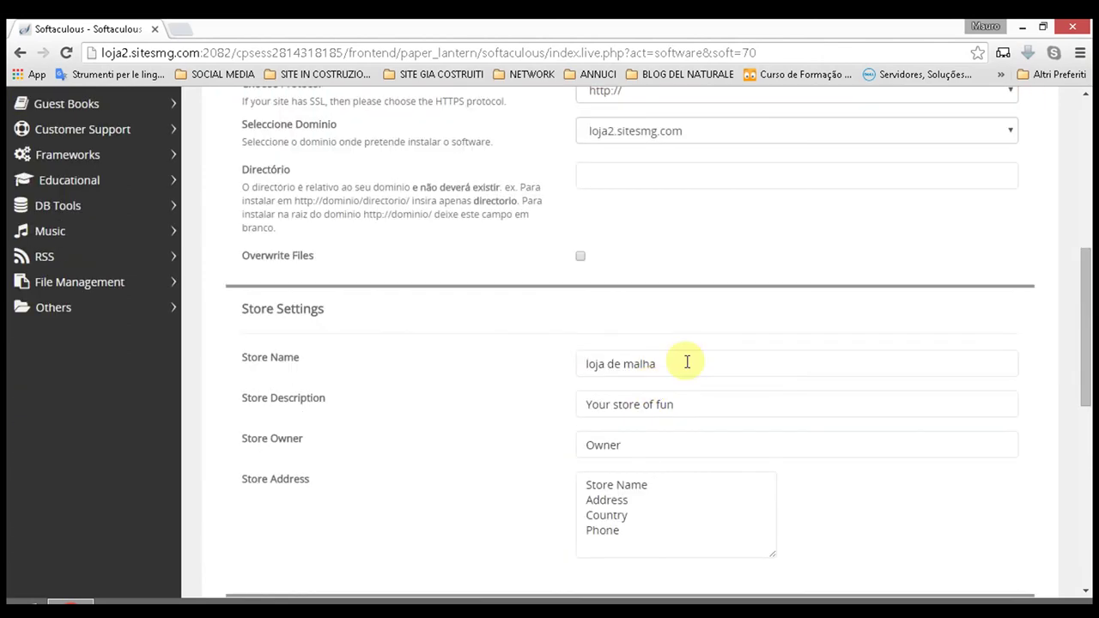
{"action": "left_click", "coordinate": [619, 181]}
{"action": "scroll", "coordinate": [617, 189], "scroll_direction": "down", "scroll_amount": 2}
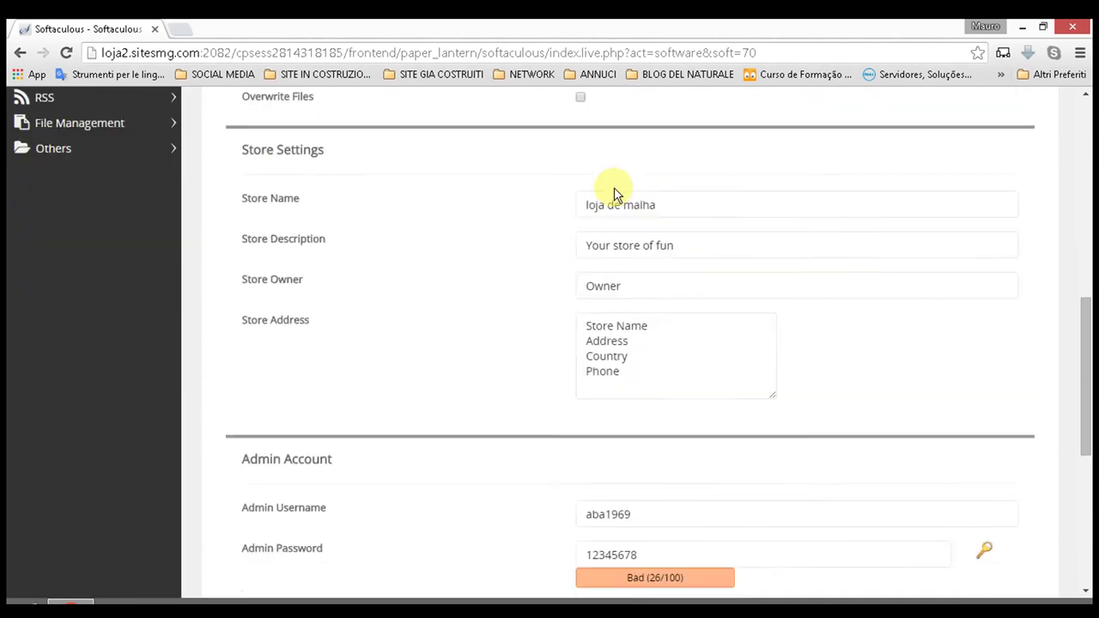
{"action": "scroll", "coordinate": [614, 195], "scroll_direction": "down", "scroll_amount": 5}
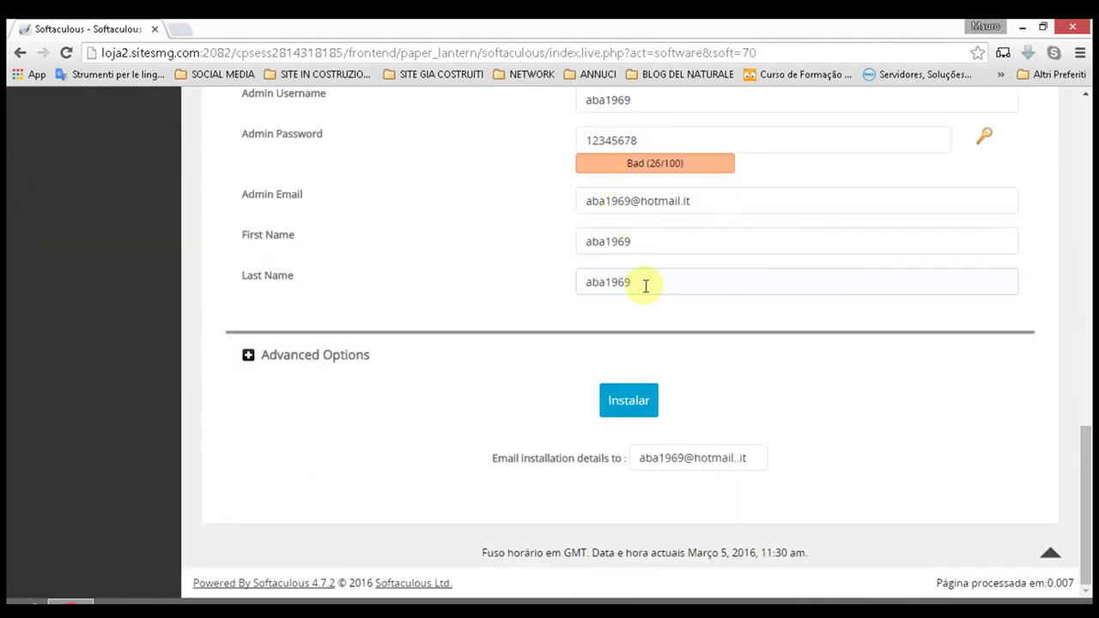
{"action": "left_click", "coordinate": [646, 286]}
{"action": "scroll", "coordinate": [645, 279], "scroll_direction": "up", "scroll_amount": 8}
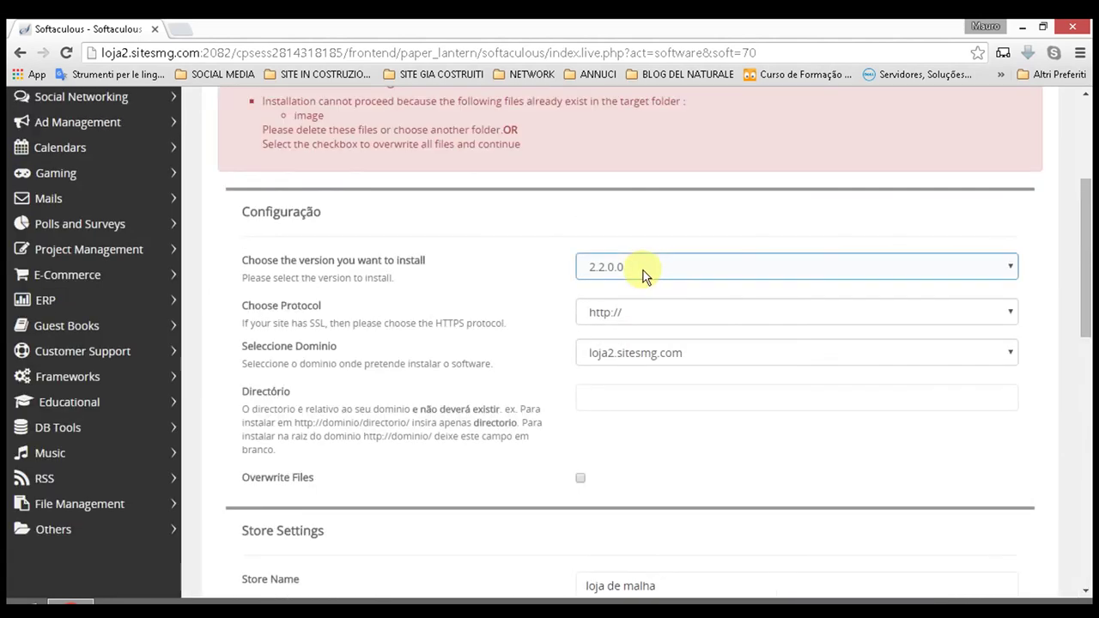
{"action": "scroll", "coordinate": [643, 269], "scroll_direction": "up", "scroll_amount": 2}
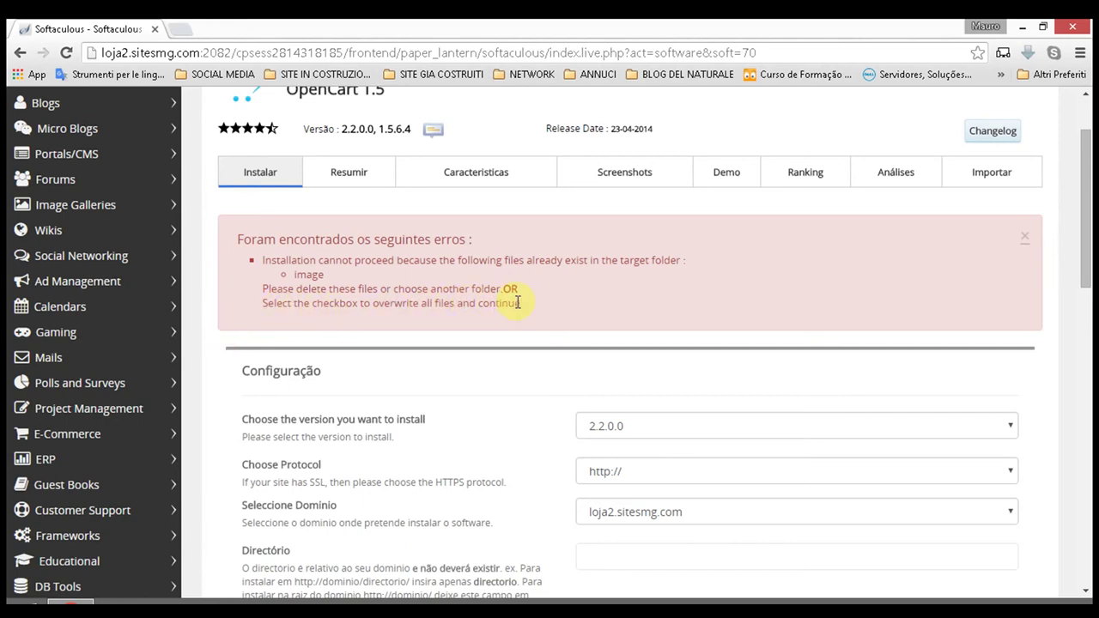
{"action": "scroll", "coordinate": [532, 297], "scroll_direction": "down", "scroll_amount": 3}
{"action": "scroll", "coordinate": [532, 297], "scroll_direction": "down", "scroll_amount": 3}
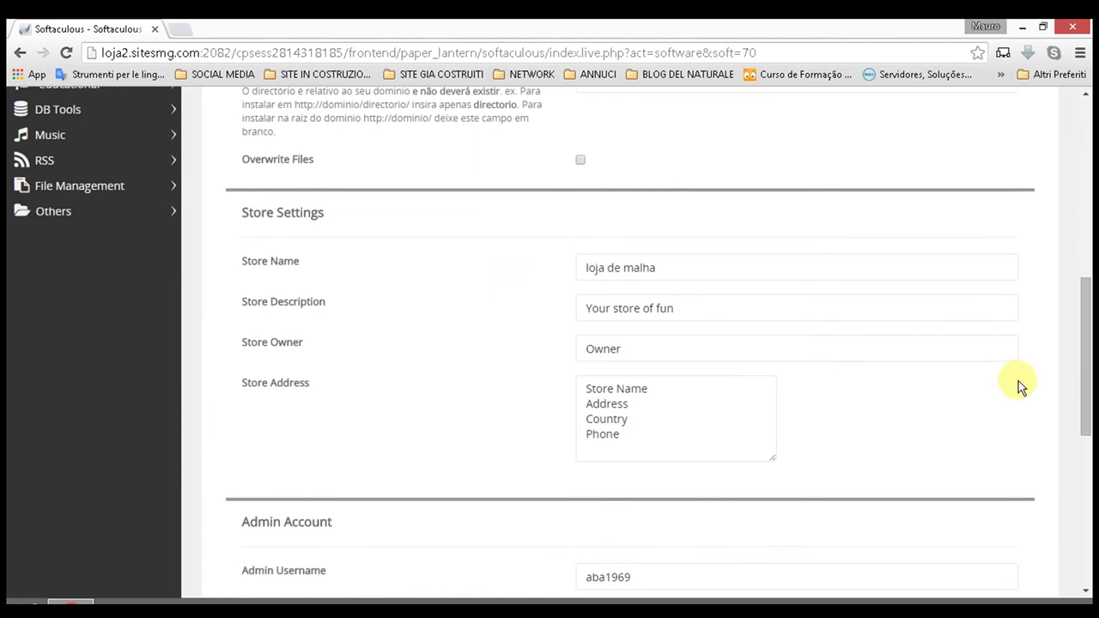
{"action": "scroll", "coordinate": [1001, 346], "scroll_direction": "down", "scroll_amount": 6}
{"action": "scroll", "coordinate": [758, 288], "scroll_direction": "up", "scroll_amount": 3}
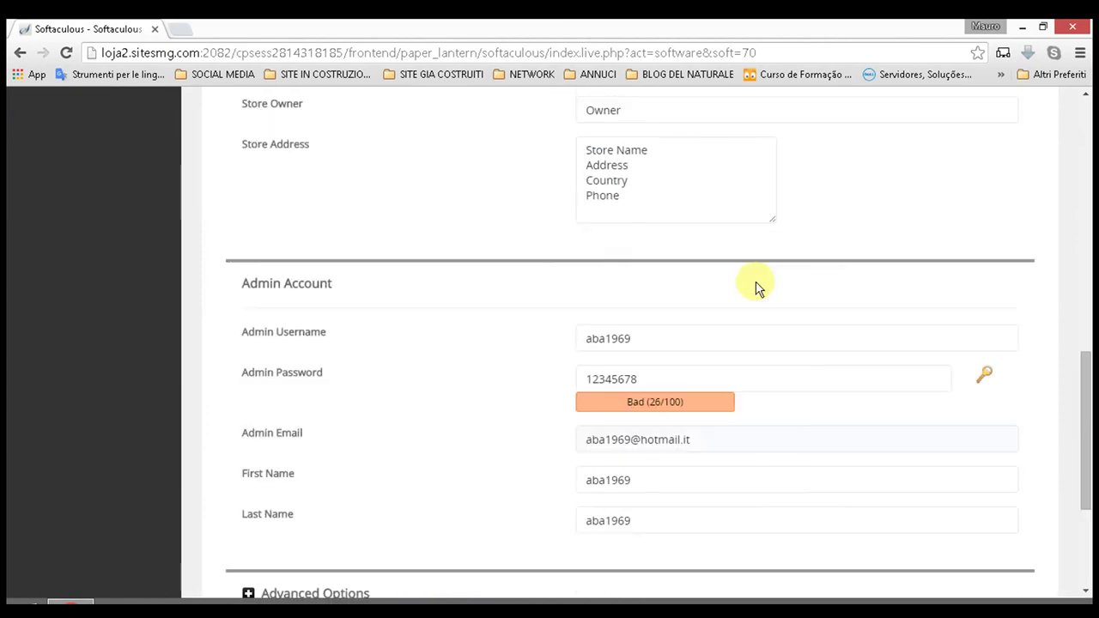
{"action": "scroll", "coordinate": [395, 290], "scroll_direction": "up", "scroll_amount": 5}
{"action": "scroll", "coordinate": [412, 277], "scroll_direction": "down", "scroll_amount": 2}
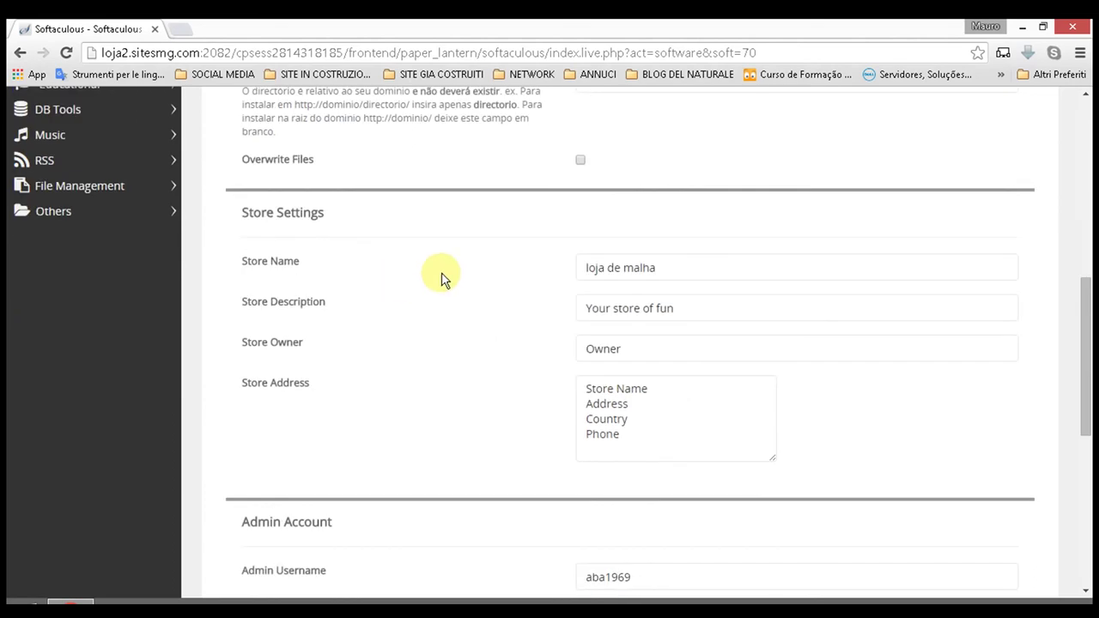
{"action": "scroll", "coordinate": [579, 230], "scroll_direction": "up", "scroll_amount": 5}
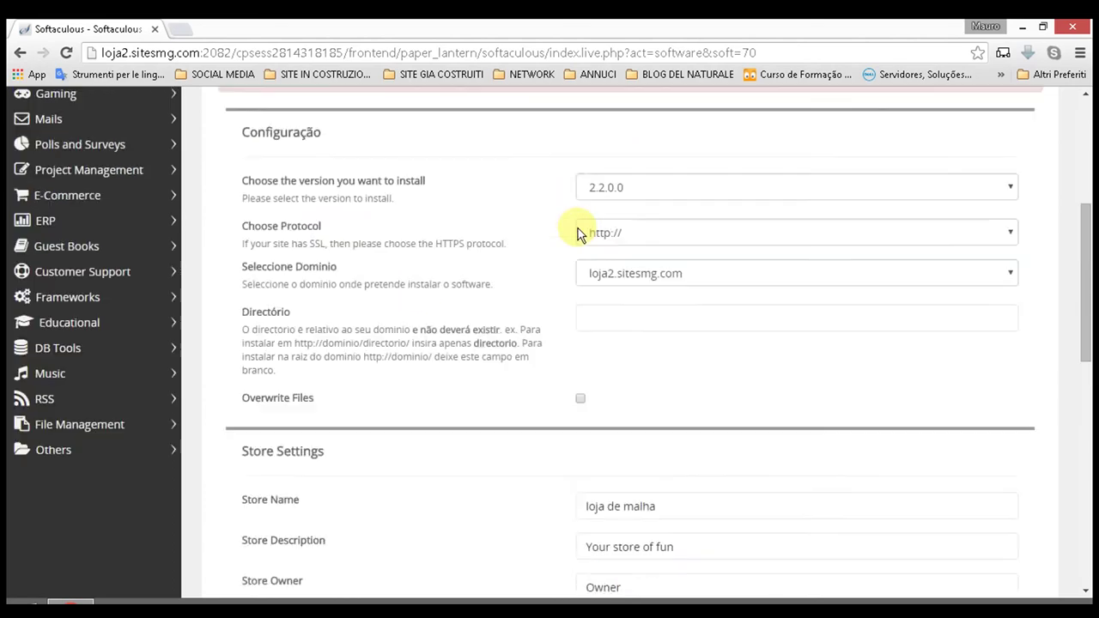
{"action": "scroll", "coordinate": [577, 228], "scroll_direction": "up", "scroll_amount": 2}
{"action": "scroll", "coordinate": [592, 203], "scroll_direction": "down", "scroll_amount": 4}
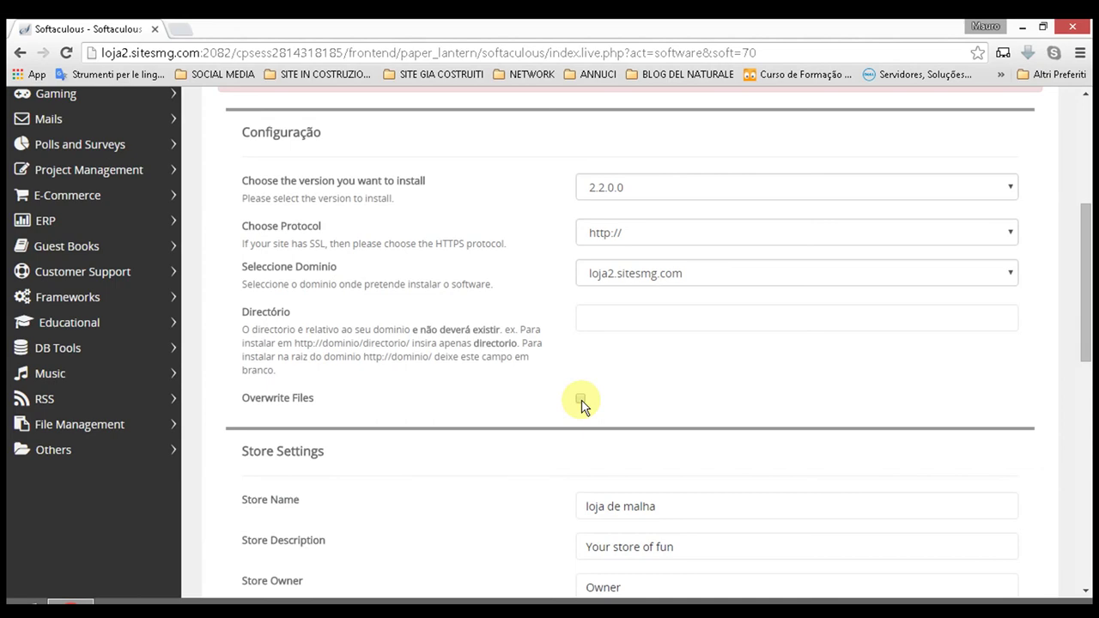
{"action": "scroll", "coordinate": [582, 405], "scroll_direction": "up", "scroll_amount": 3}
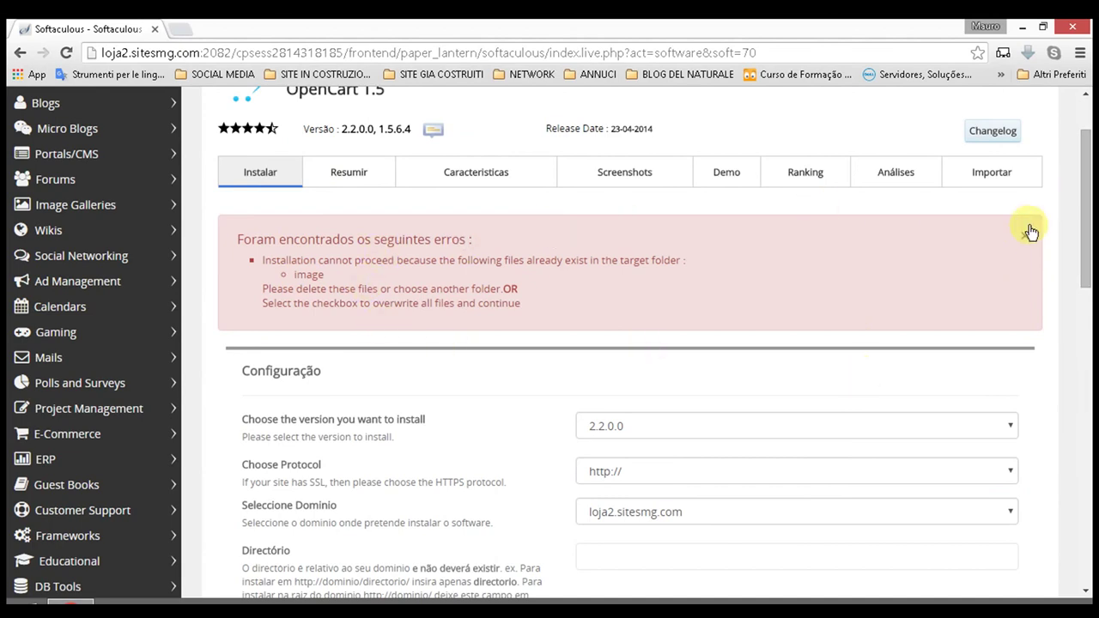
Step: Enable Overwrite Files and run the OpenCart installation on loja2.sitesmg.com
{"action": "scroll", "coordinate": [651, 263], "scroll_direction": "down", "scroll_amount": 4}
{"action": "left_click", "coordinate": [650, 269]}
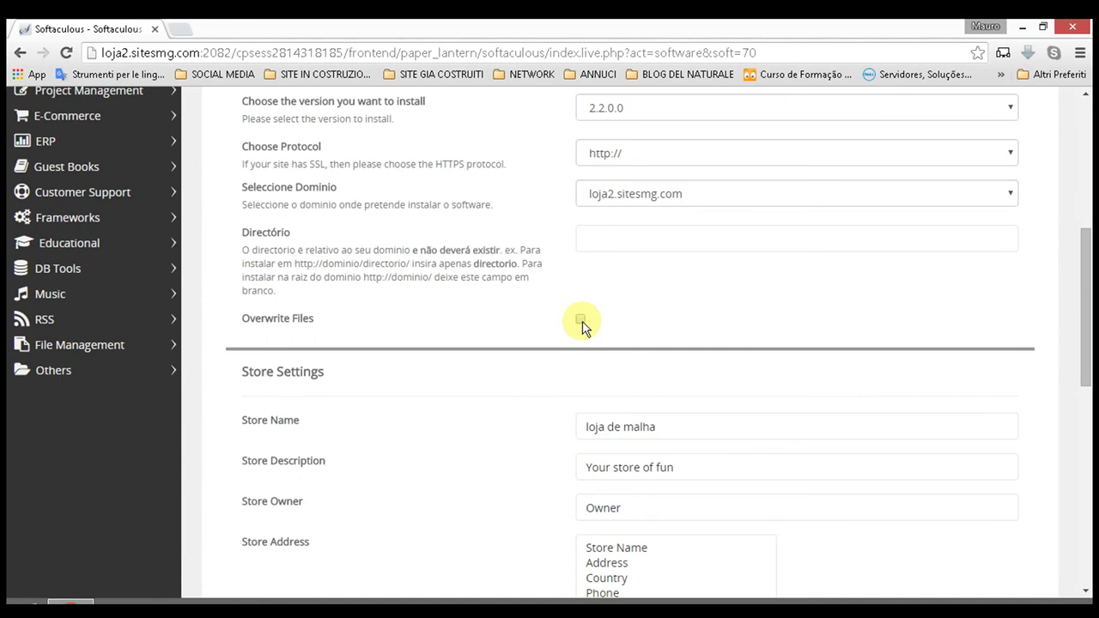
{"action": "left_click", "coordinate": [580, 320]}
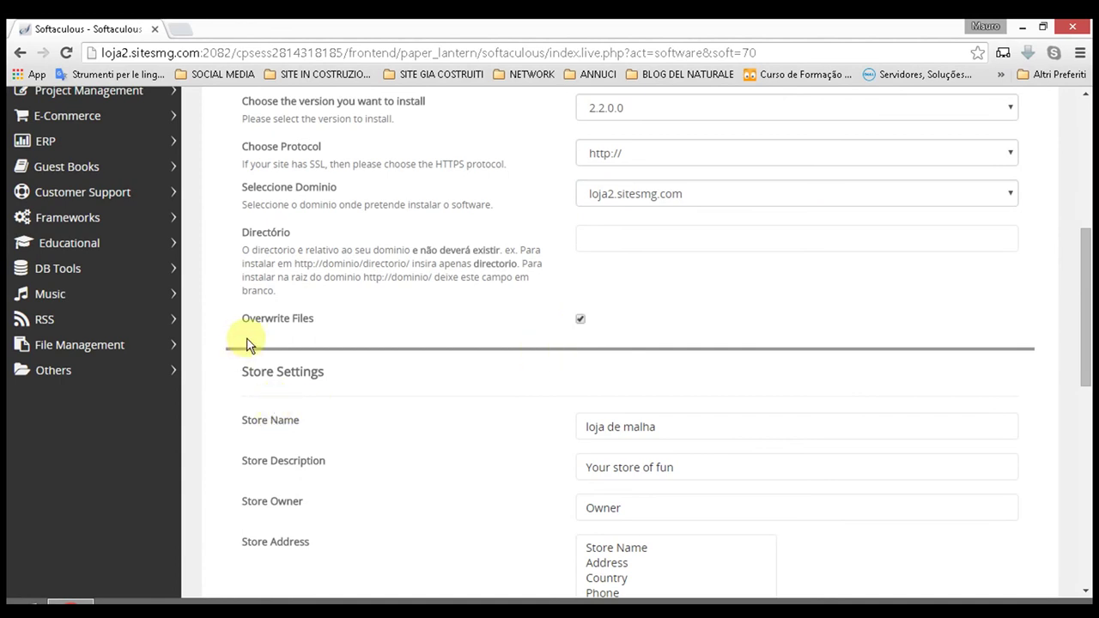
{"action": "left_click", "coordinate": [580, 319]}
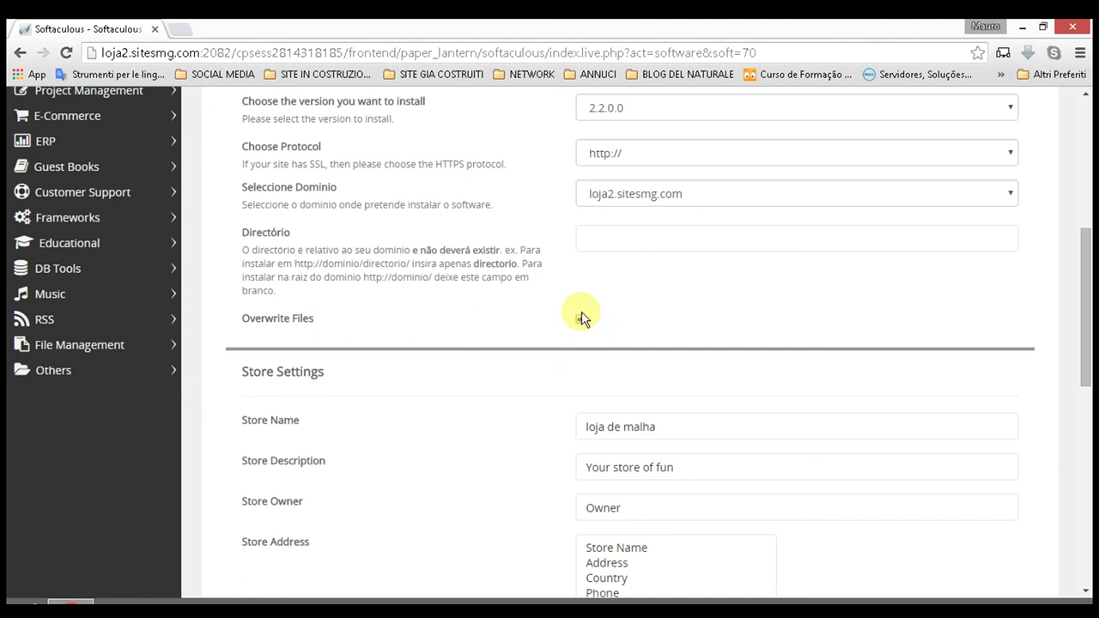
{"action": "scroll", "coordinate": [581, 316], "scroll_direction": "down", "scroll_amount": 8}
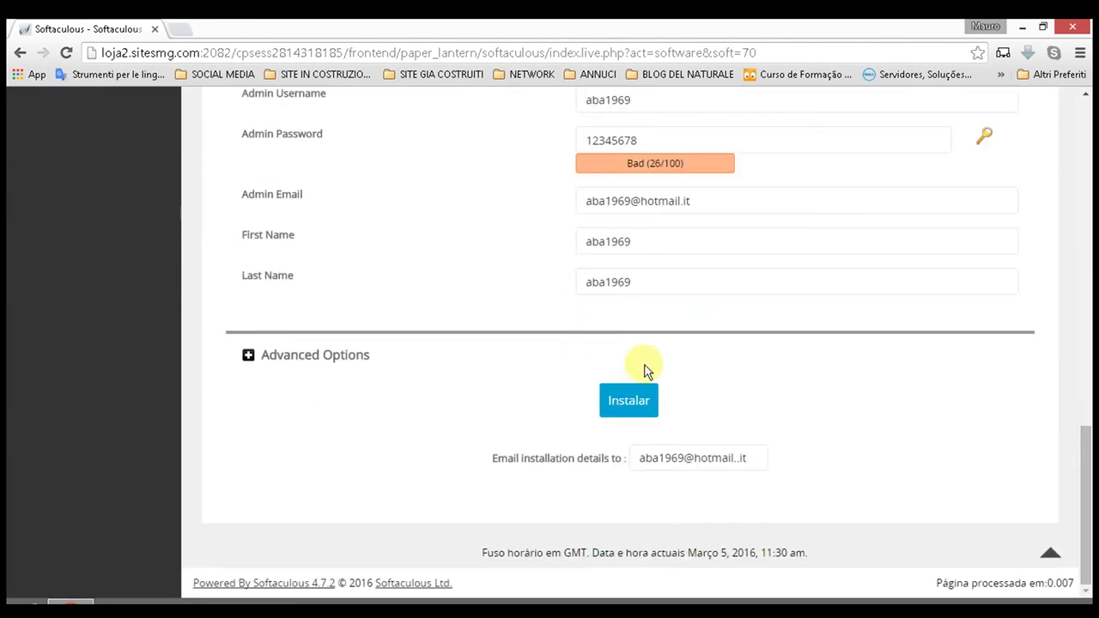
{"action": "left_click", "coordinate": [625, 401]}
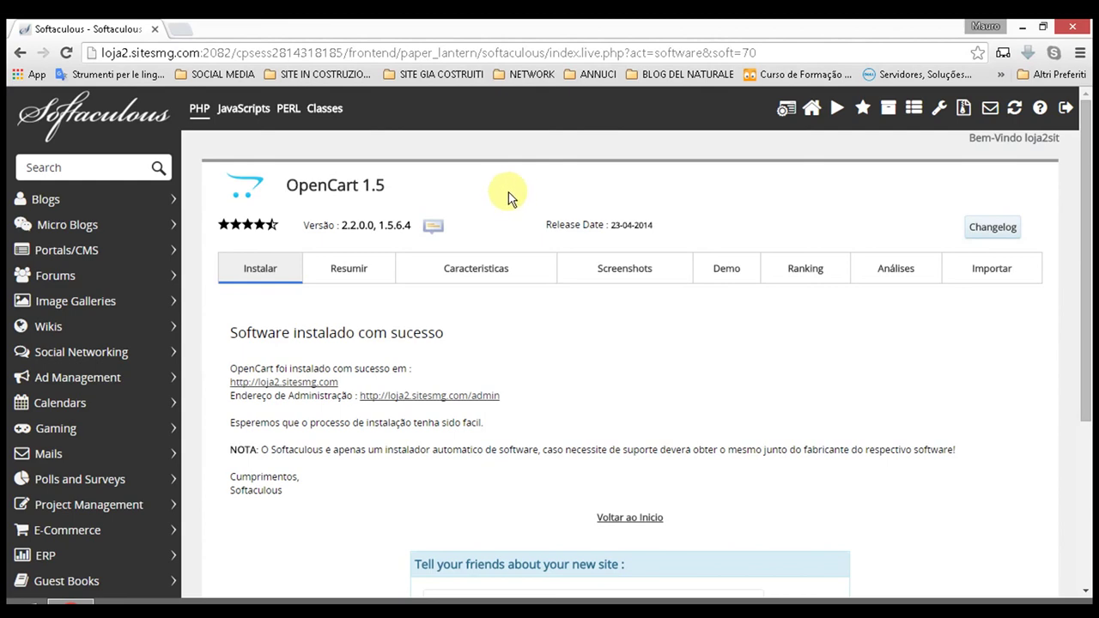
{"action": "scroll", "coordinate": [509, 198], "scroll_direction": "down", "scroll_amount": 1}
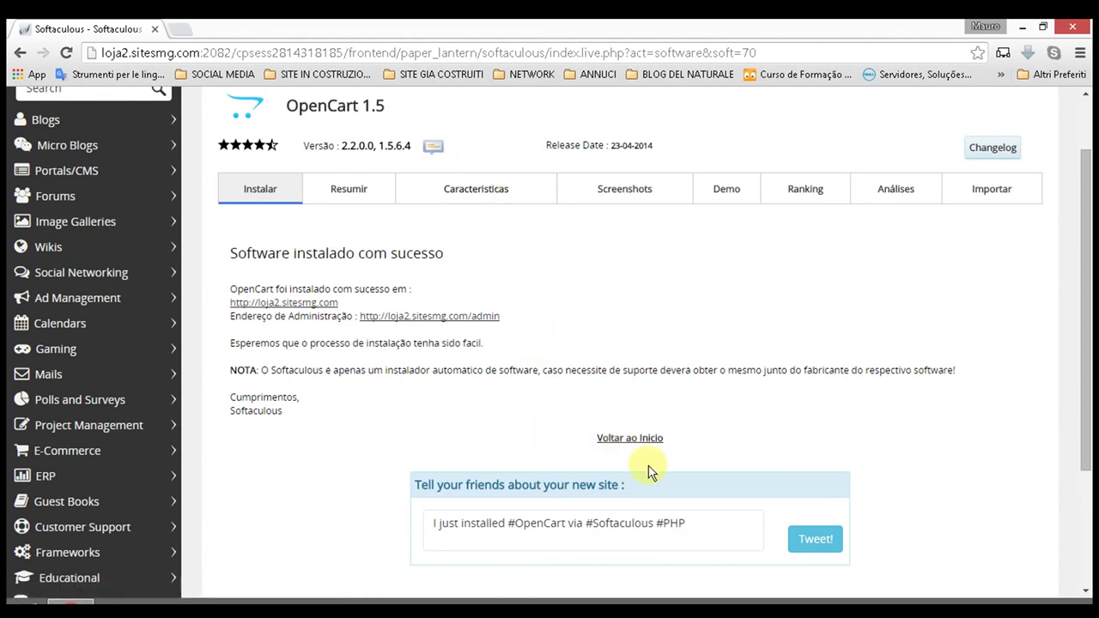
{"action": "left_click", "coordinate": [739, 541]}
{"action": "scroll", "coordinate": [670, 511], "scroll_direction": "down", "scroll_amount": 2}
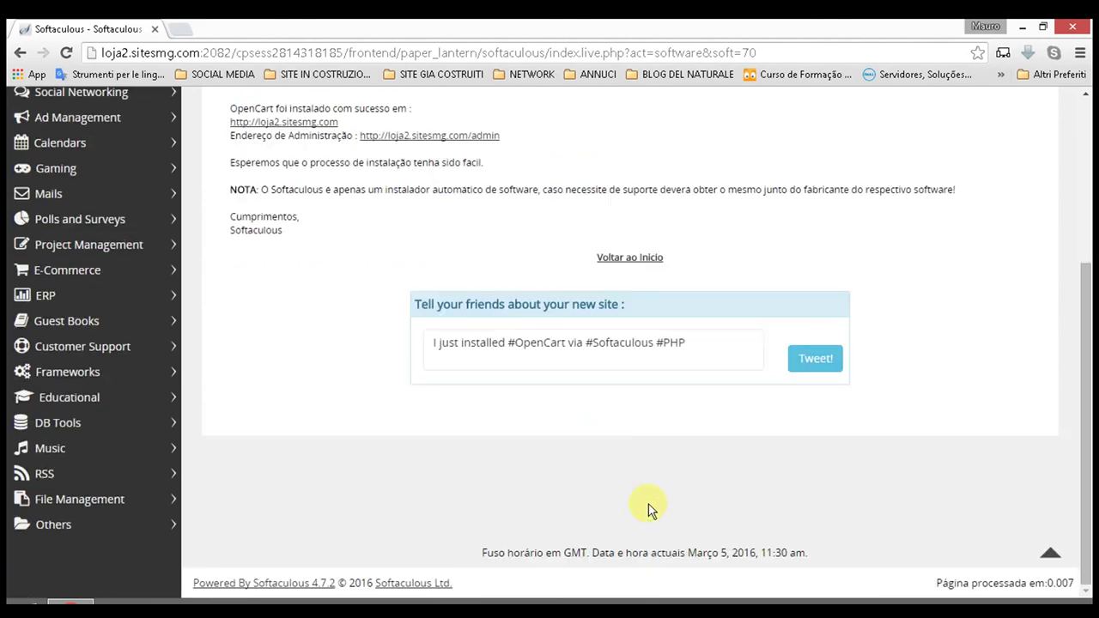
{"action": "scroll", "coordinate": [429, 413], "scroll_direction": "up", "scroll_amount": 3}
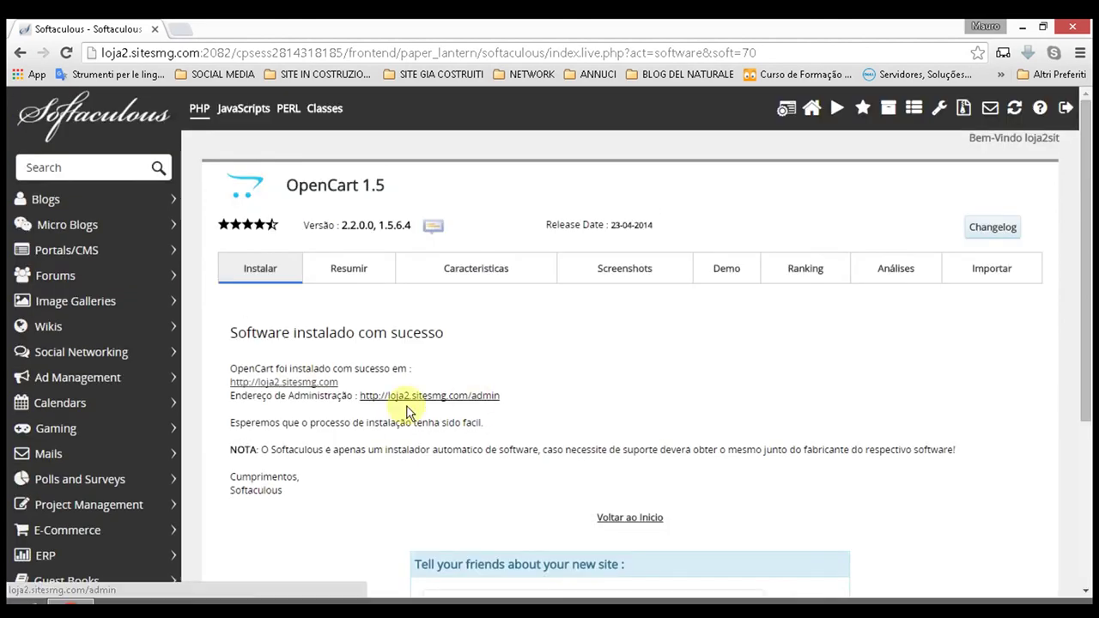
{"action": "left_click", "coordinate": [270, 386]}
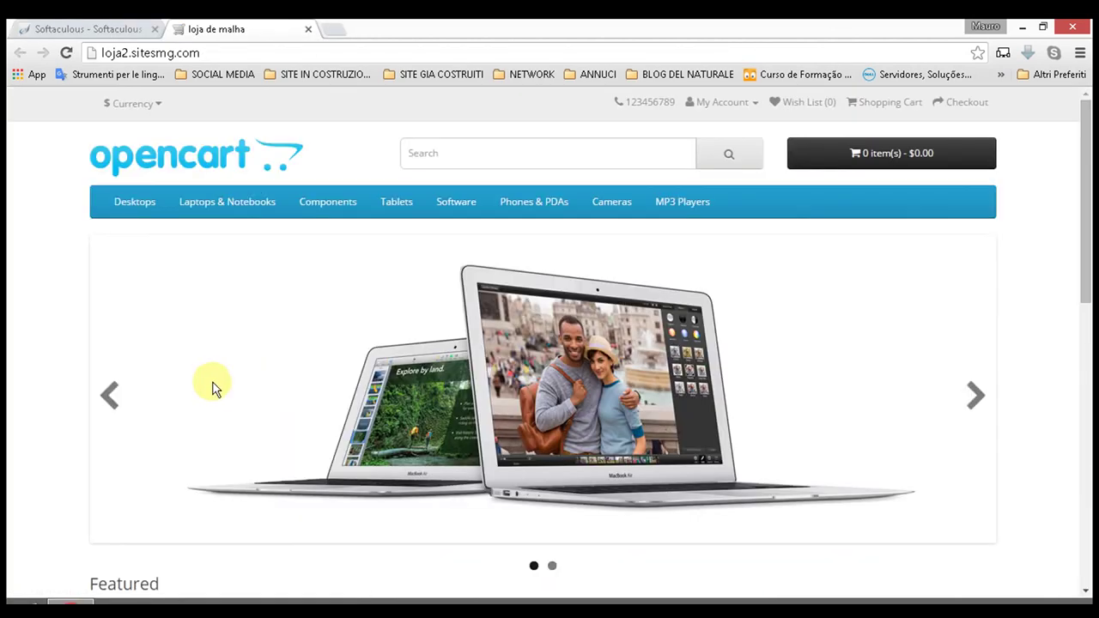
{"action": "scroll", "coordinate": [947, 189], "scroll_direction": "down", "scroll_amount": 8}
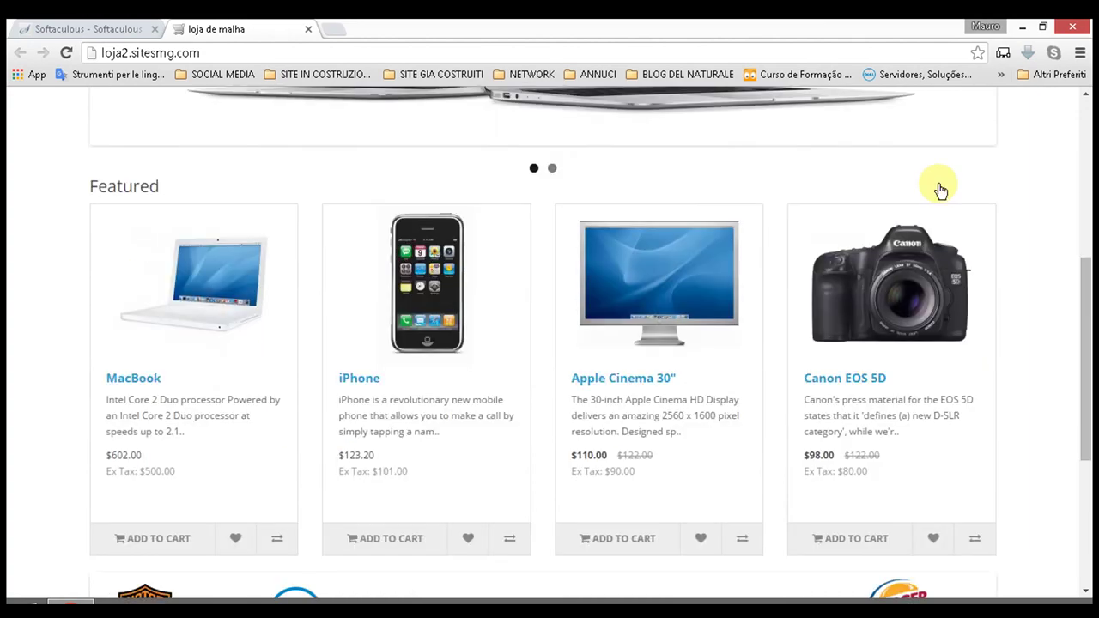
{"action": "scroll", "coordinate": [859, 172], "scroll_direction": "up", "scroll_amount": 10}
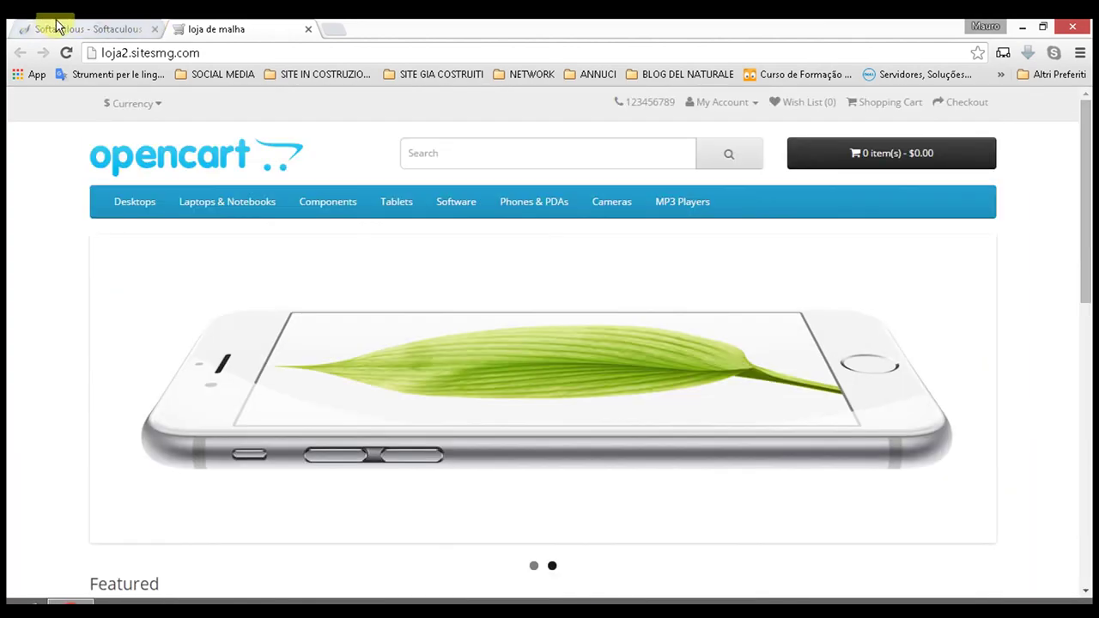
{"action": "left_click", "coordinate": [58, 26]}
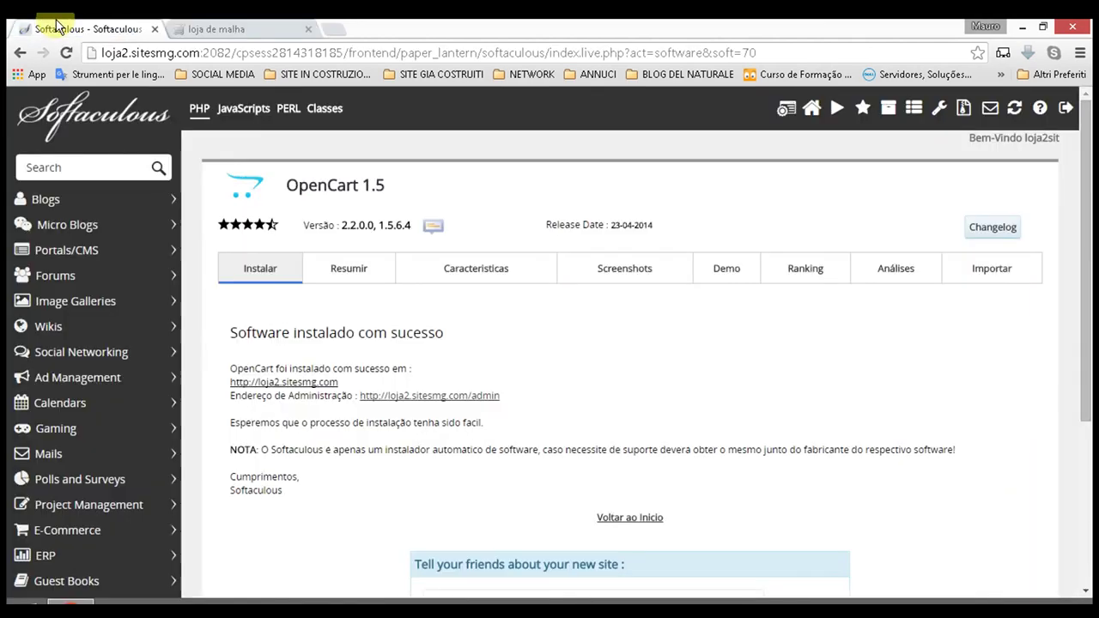
Step: Open the admin login page at loja2.sitesmg.com/admin in its own tab
{"action": "left_click", "coordinate": [454, 398]}
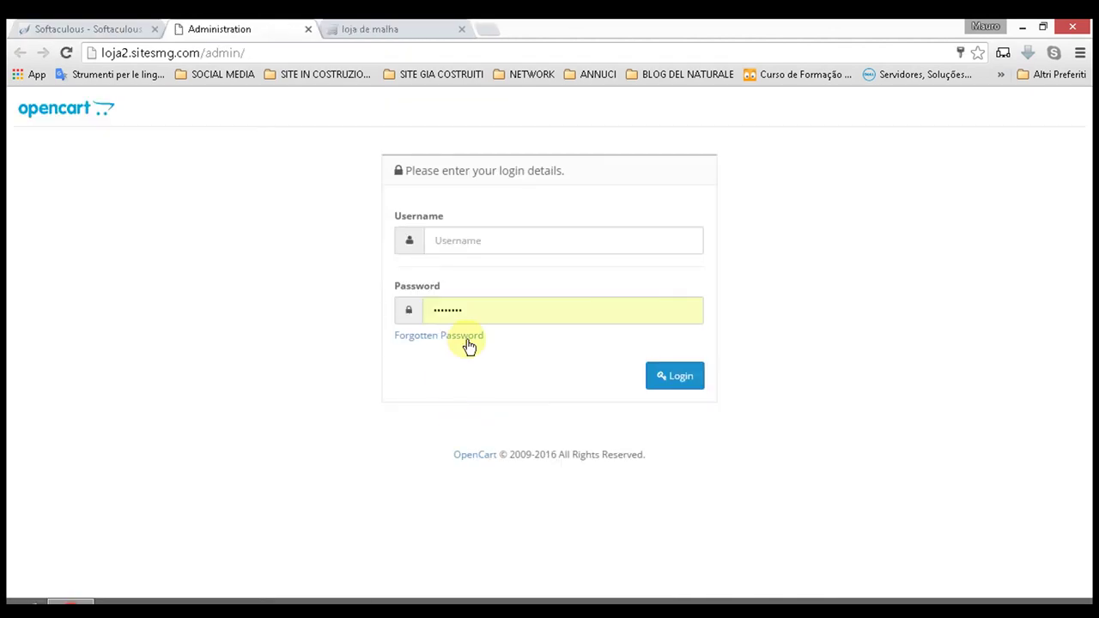
{"action": "left_click", "coordinate": [486, 234]}
{"action": "left_click", "coordinate": [83, 29]}
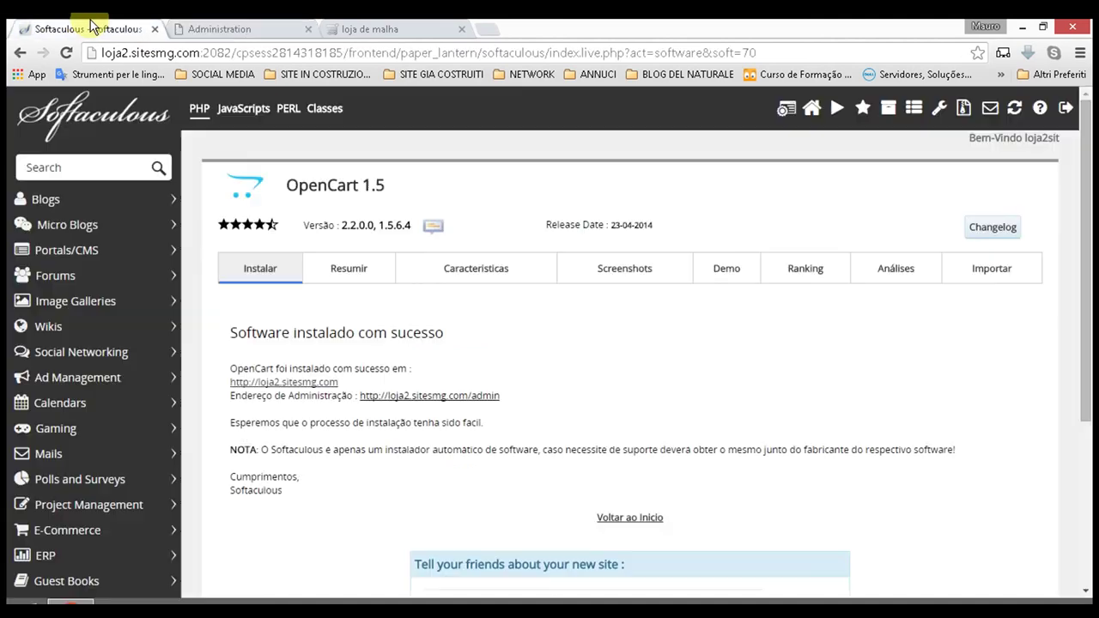
{"action": "left_click", "coordinate": [240, 28]}
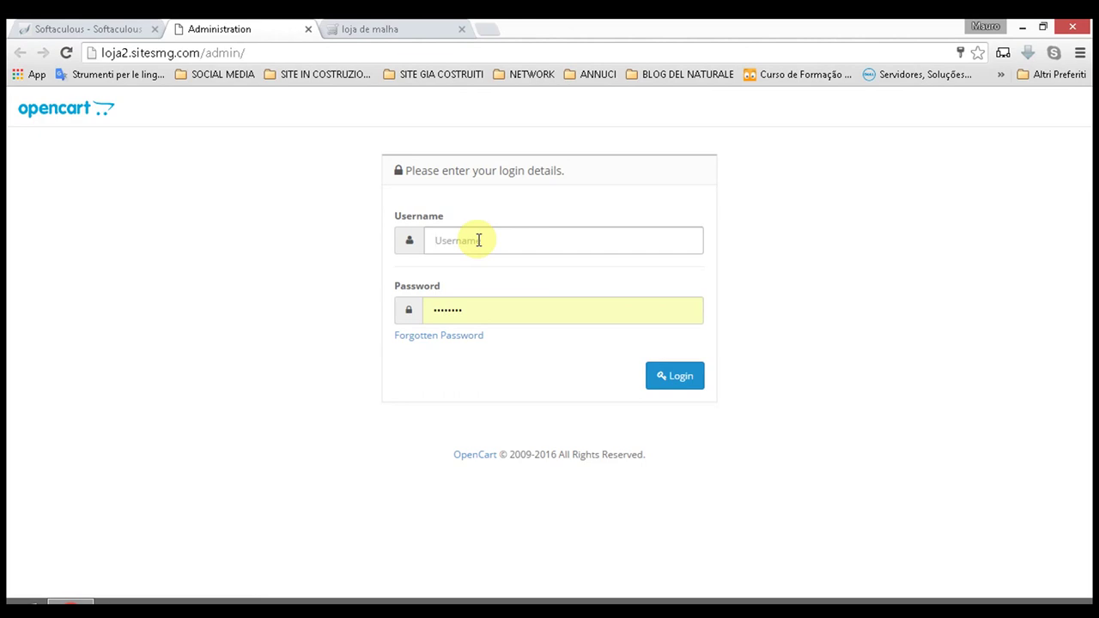
Step: Log in to the OpenCart admin with the saved admin username and the account password
{"action": "left_click", "coordinate": [494, 242]}
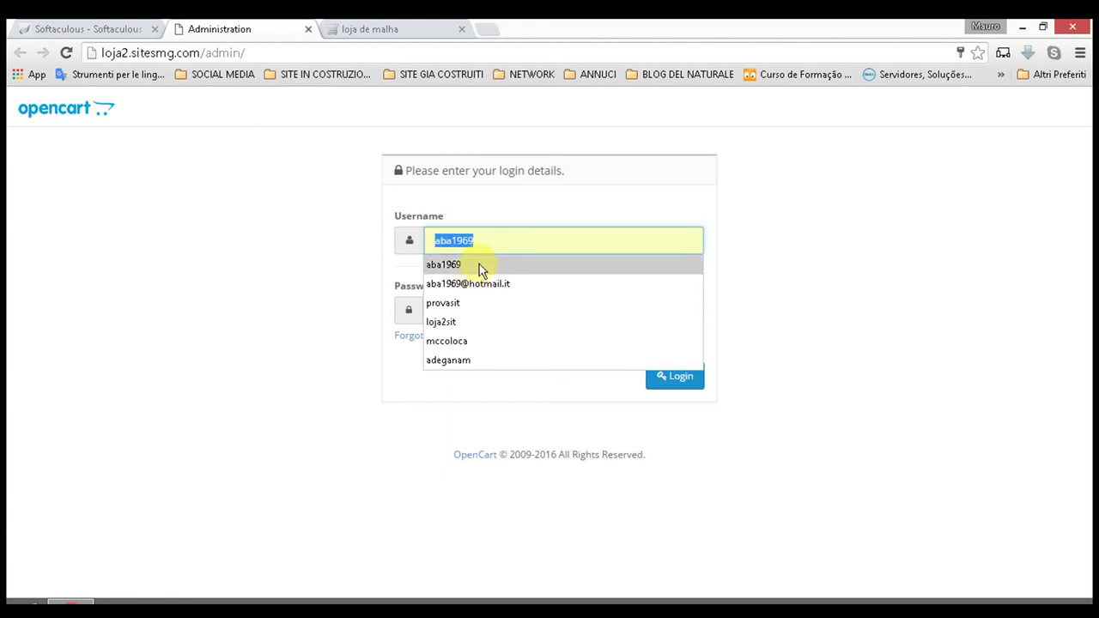
{"action": "left_click", "coordinate": [481, 270]}
{"action": "left_click", "coordinate": [478, 311]}
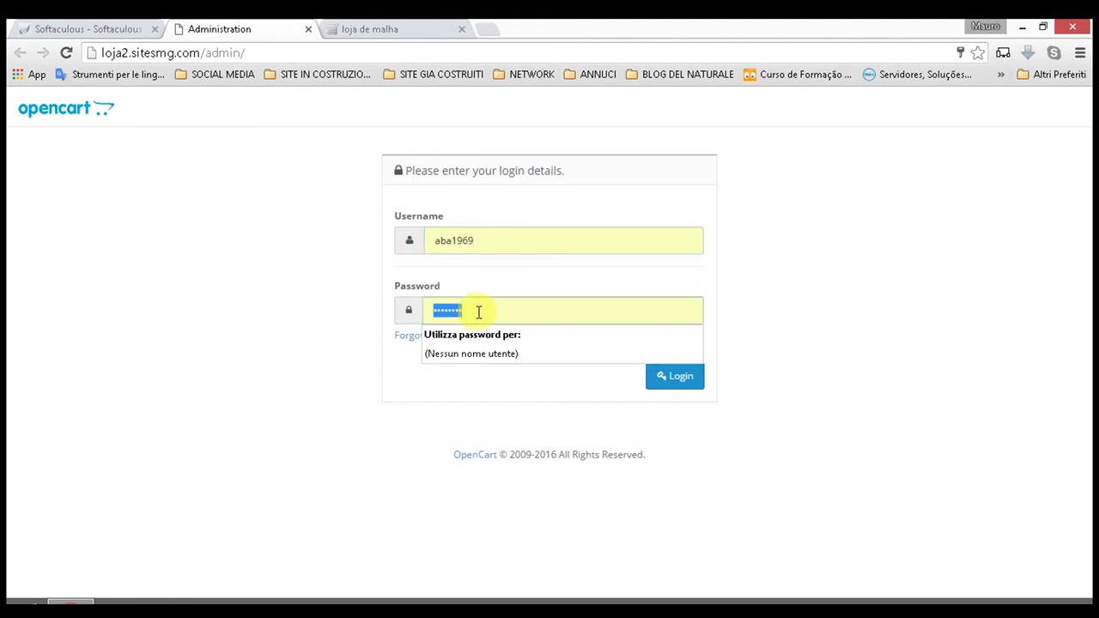
{"action": "type", "text": "*****"}
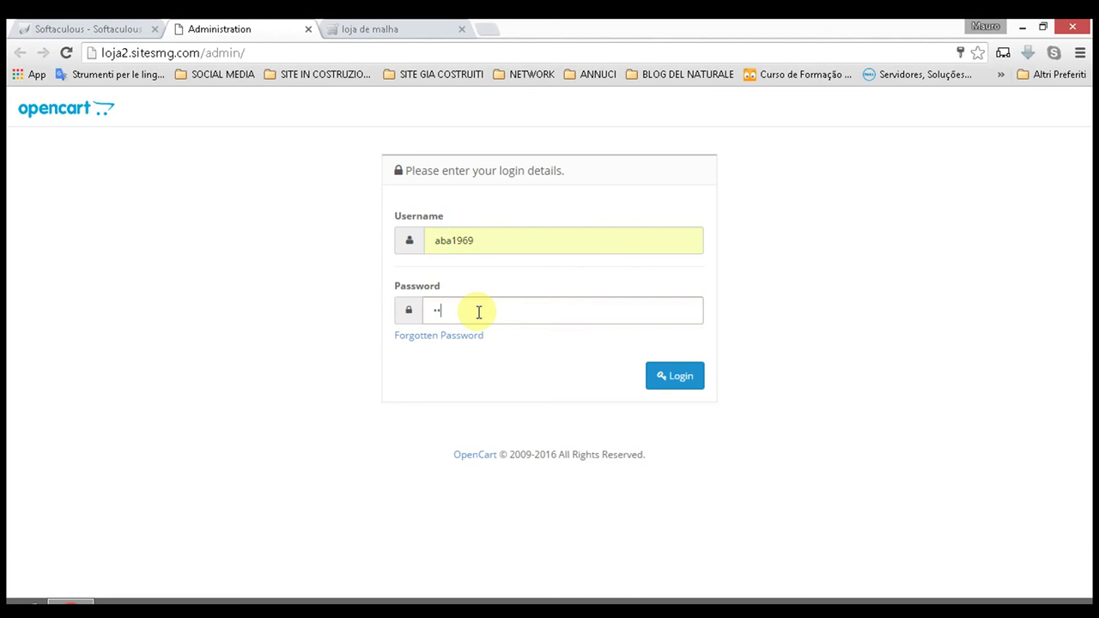
{"action": "type", "text": "***"}
{"action": "left_click", "coordinate": [685, 381]}
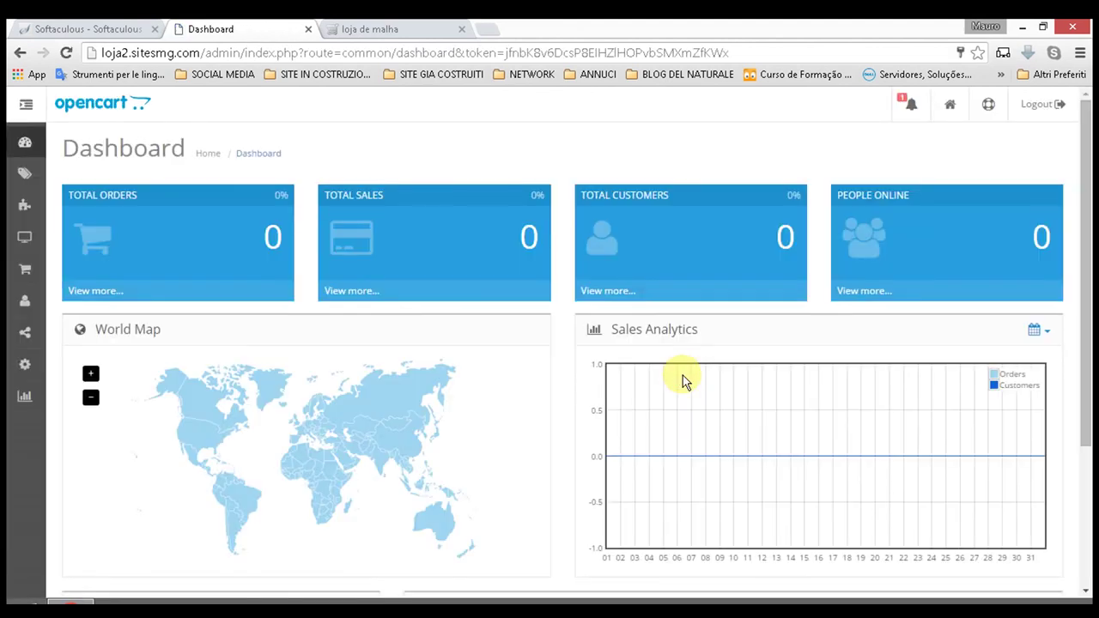
{"action": "left_click", "coordinate": [421, 238]}
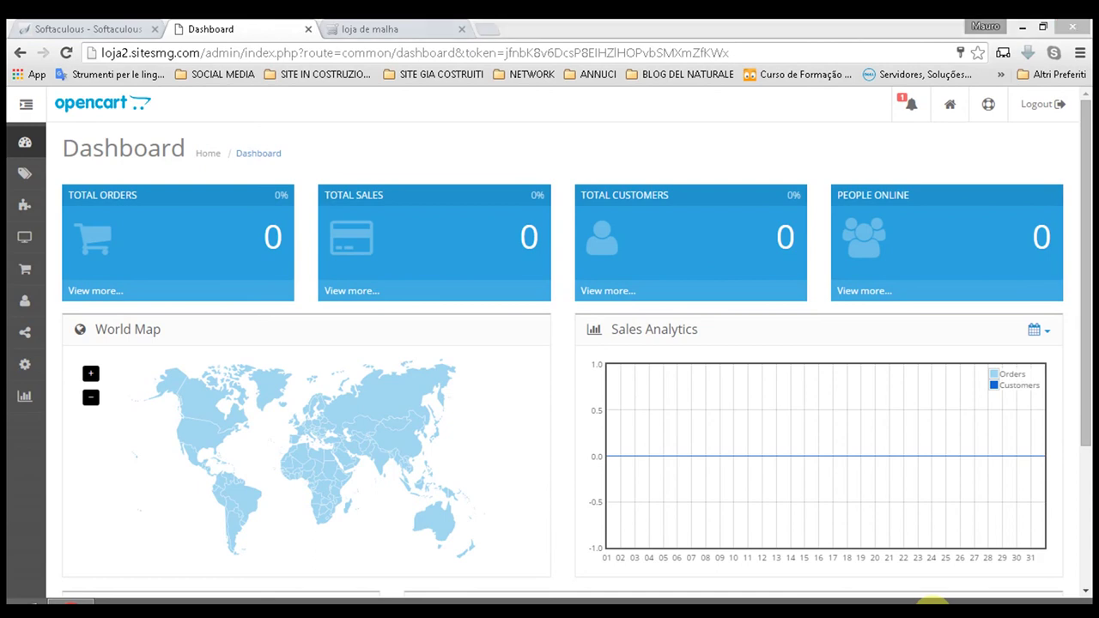
{"action": "left_click", "coordinate": [933, 604]}
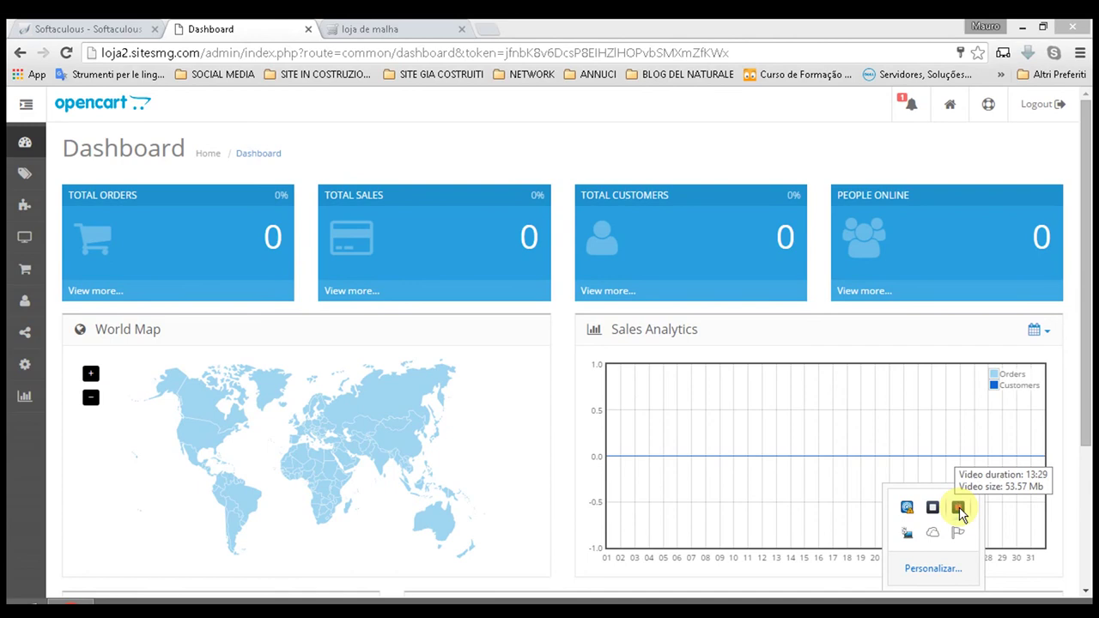
{"action": "left_click", "coordinate": [959, 508]}
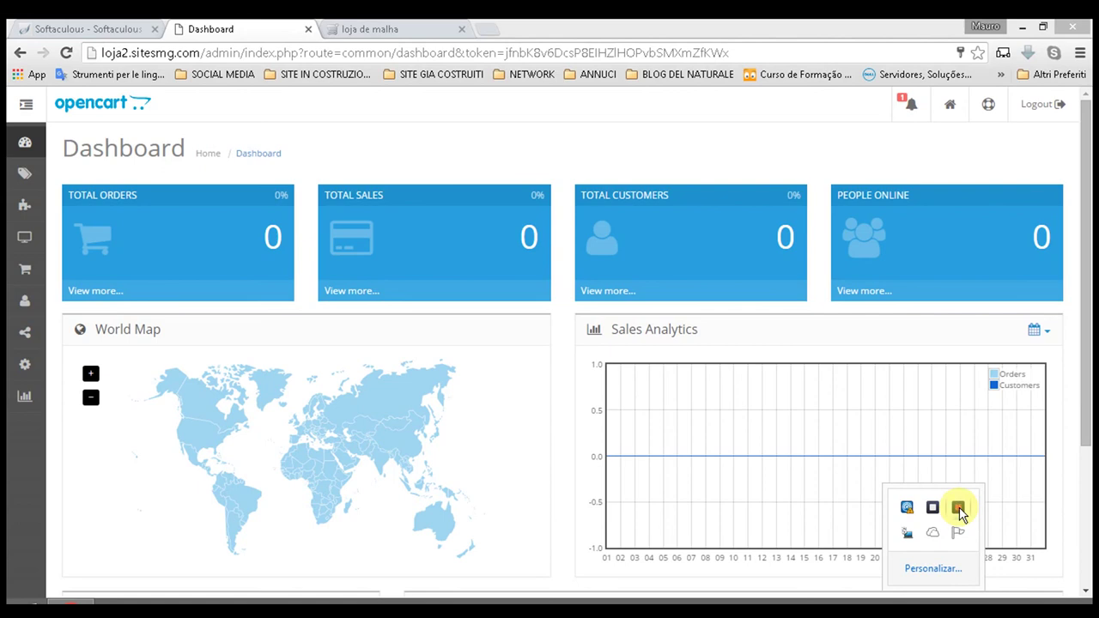